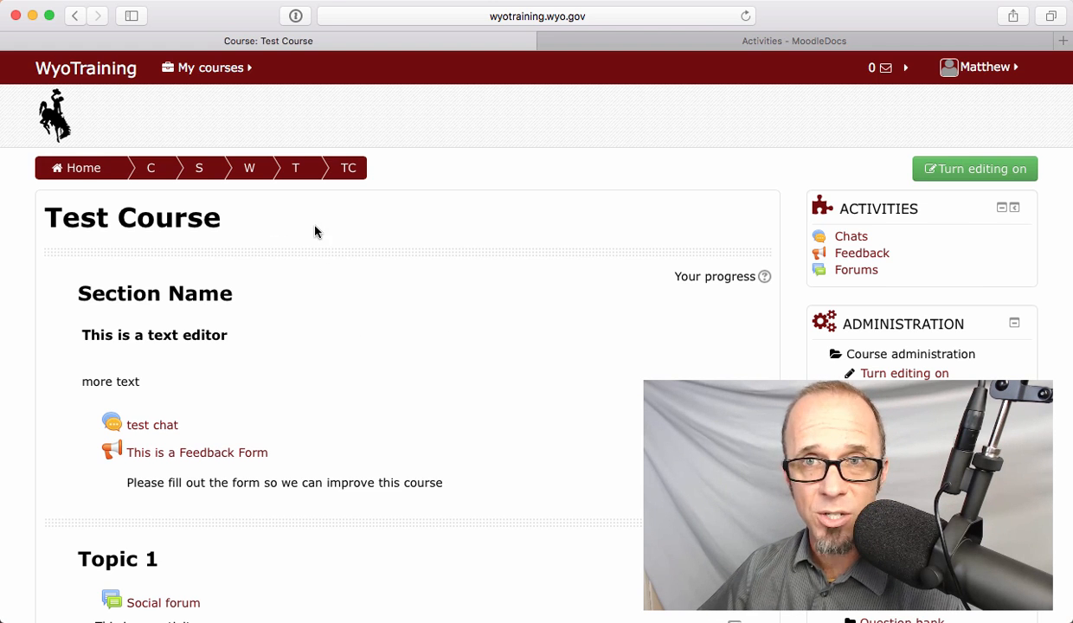
# - Open the enrolment methods page of the Test Course from the course's user administration
pyautogui.scroll(-2, 599, 433)
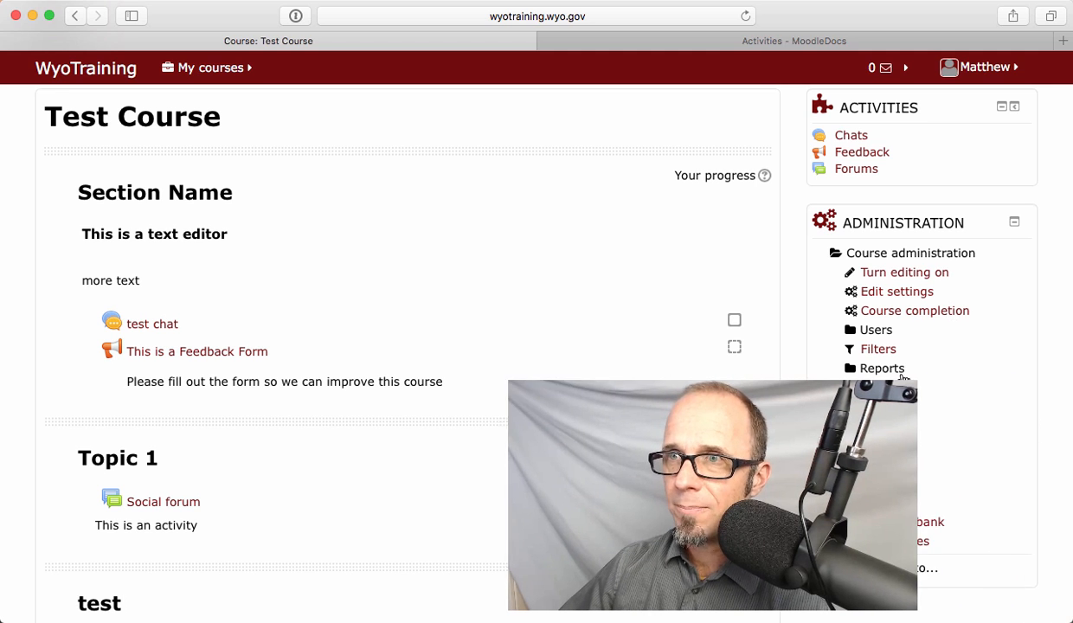
pyautogui.click(876, 329)
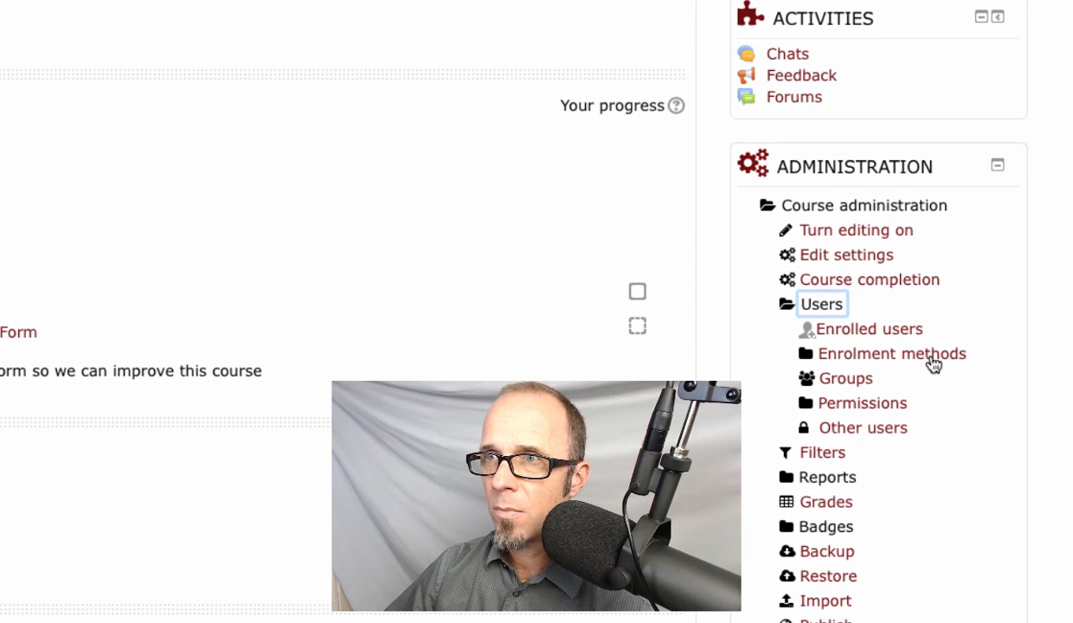
pyautogui.click(917, 356)
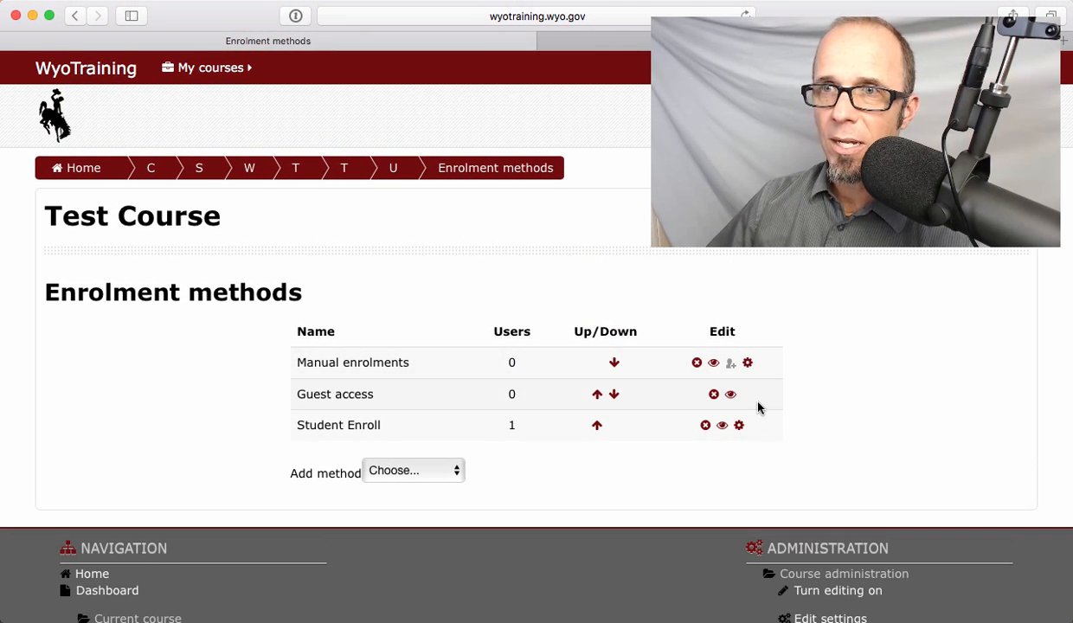
# - Disable the Guest access and Student Enroll enrolment methods for the course
pyautogui.click(730, 395)
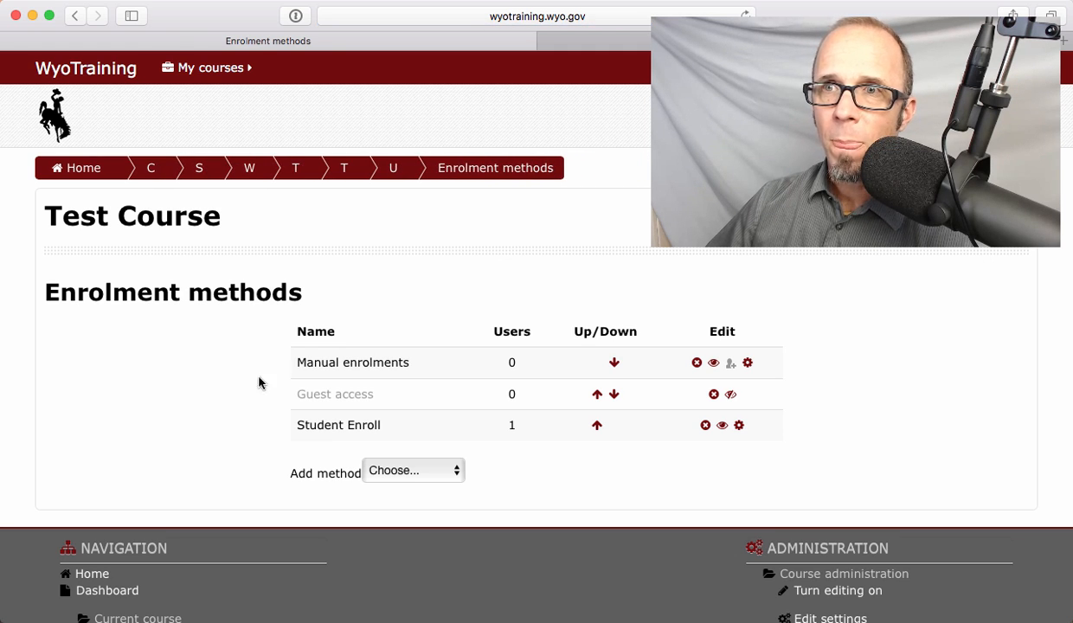
pyautogui.click(723, 427)
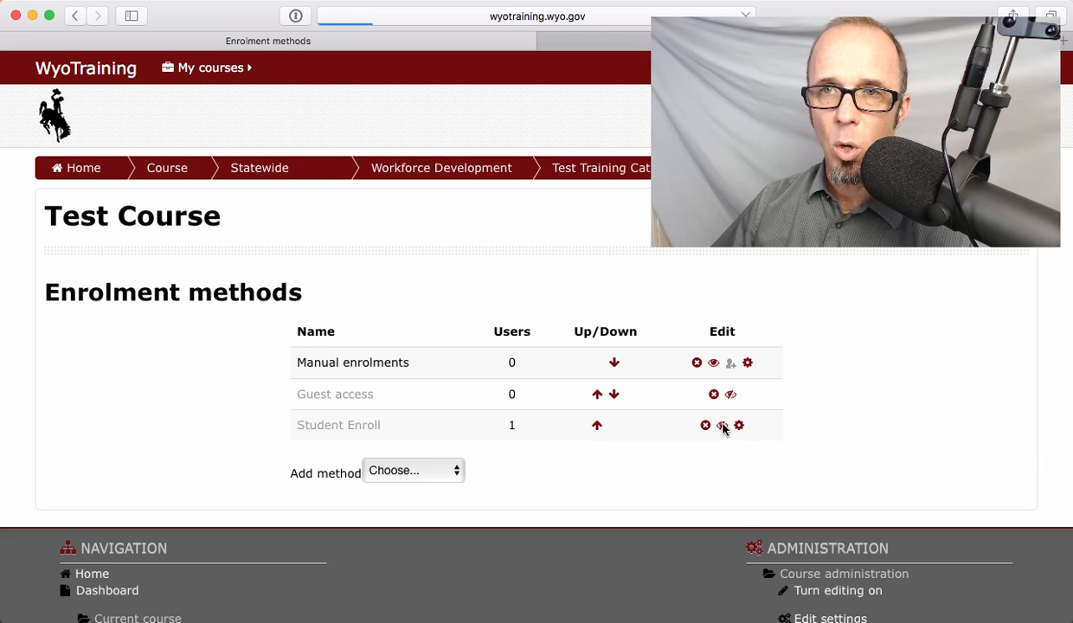
pyautogui.scroll(-2, 723, 428)
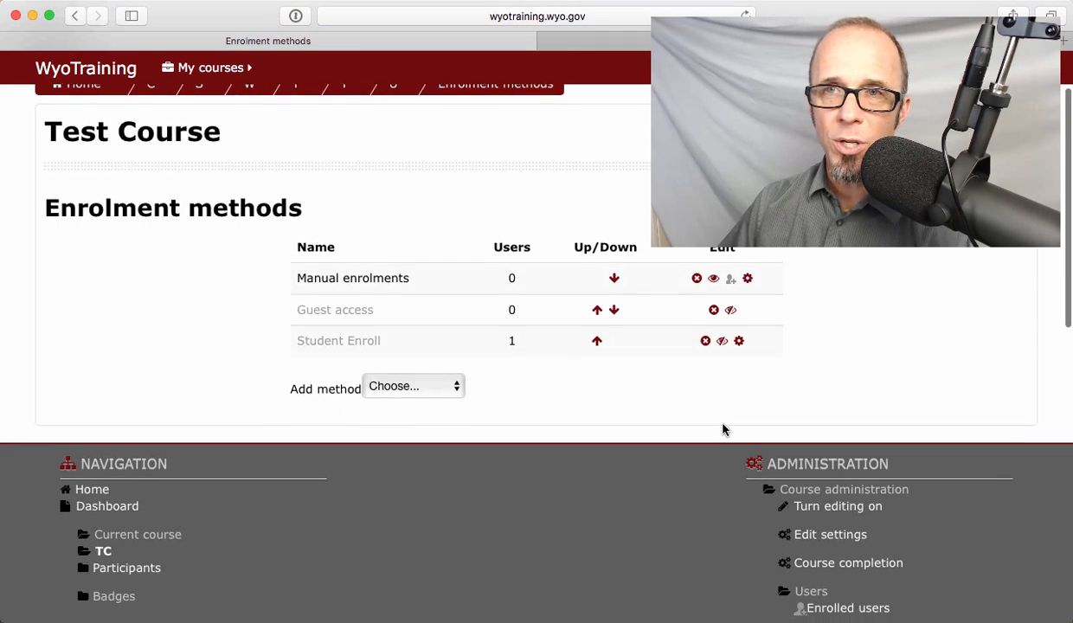
pyautogui.scroll(2, 216, 333)
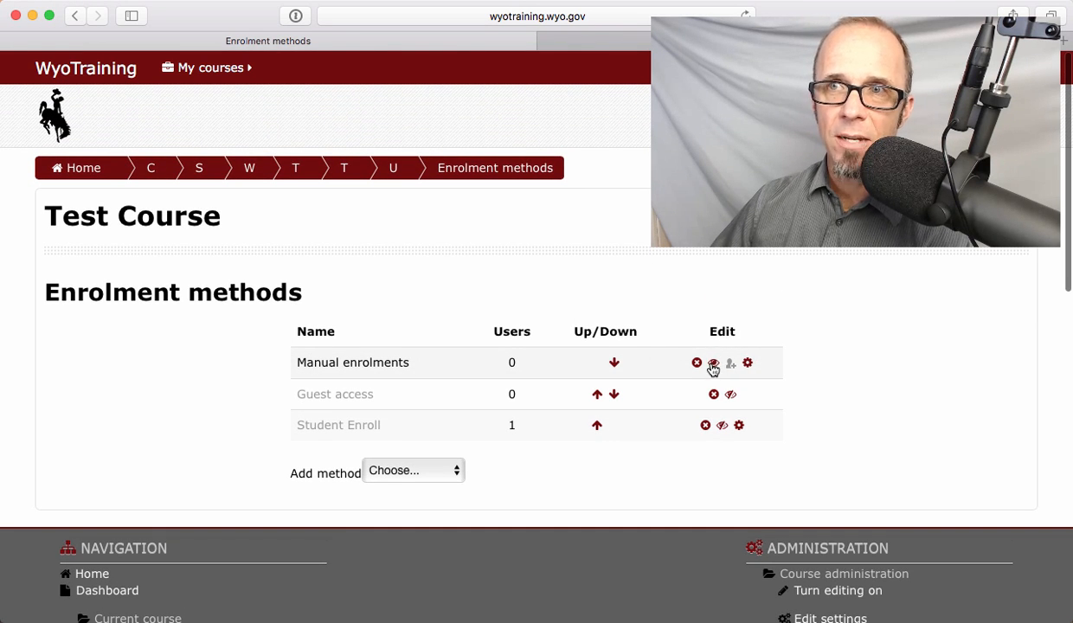
# - Open the Manual enrolments settings, review the default role, duration and notification options, and leave without saving
pyautogui.scroll(5, 713, 369)
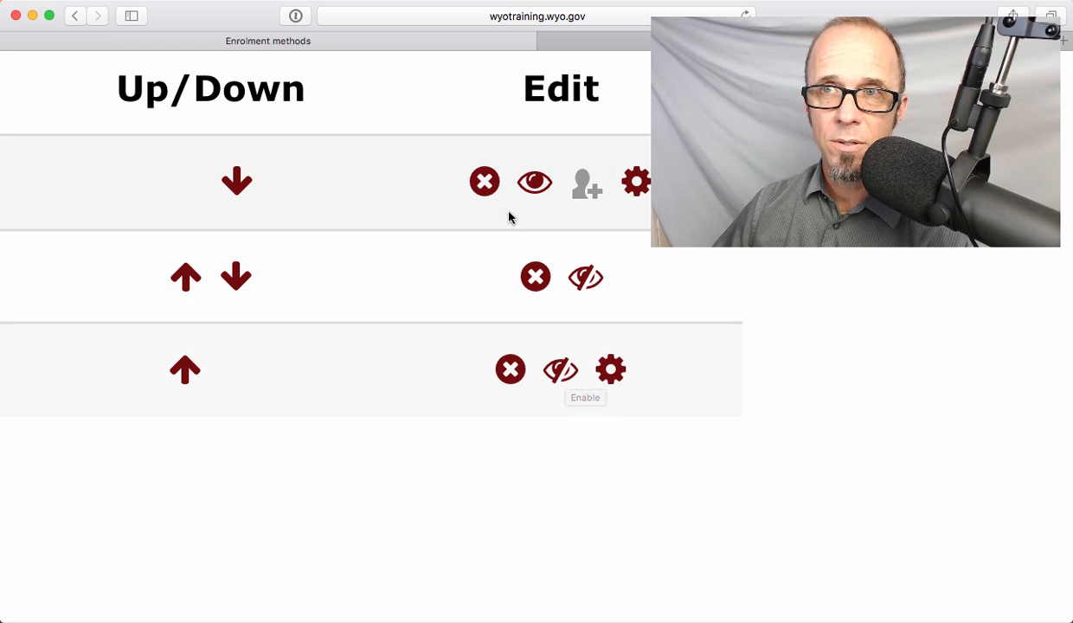
pyautogui.click(623, 180)
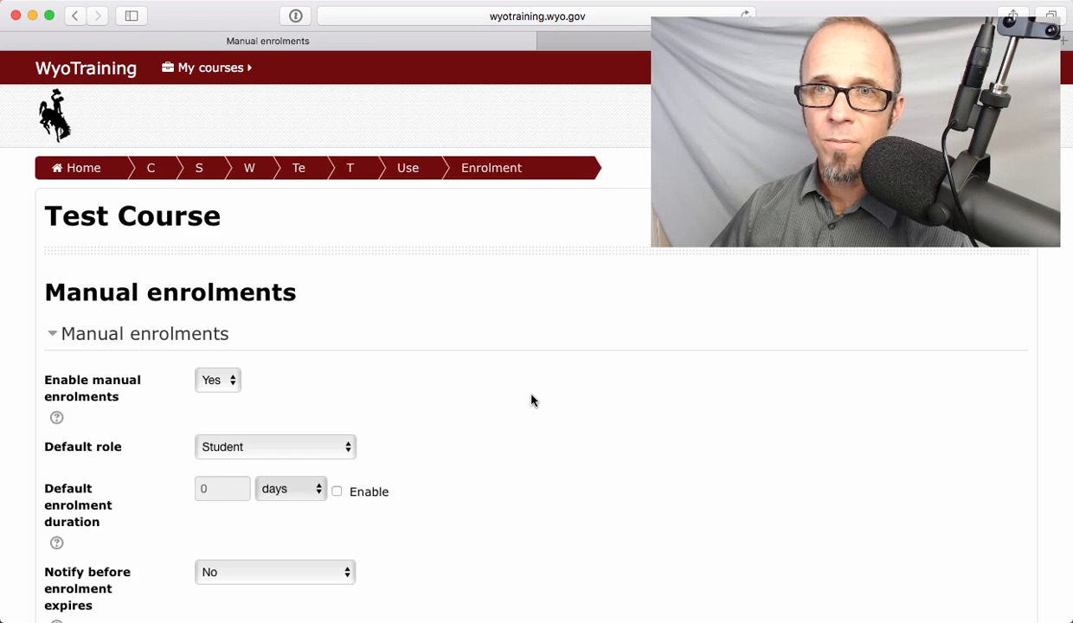
pyautogui.scroll(-3, 531, 399)
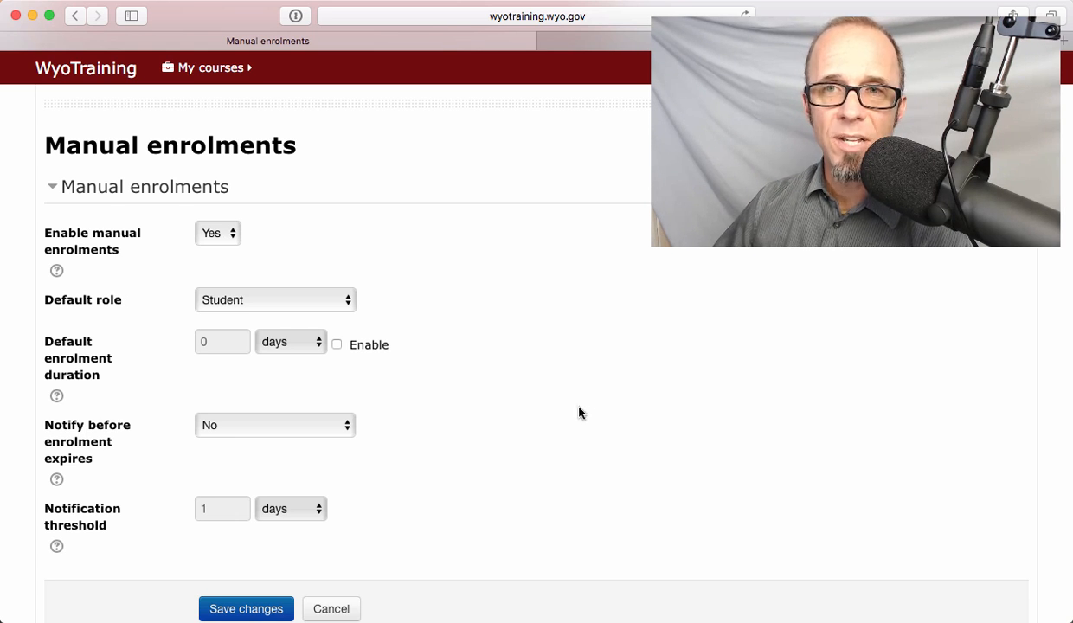
pyautogui.click(331, 608)
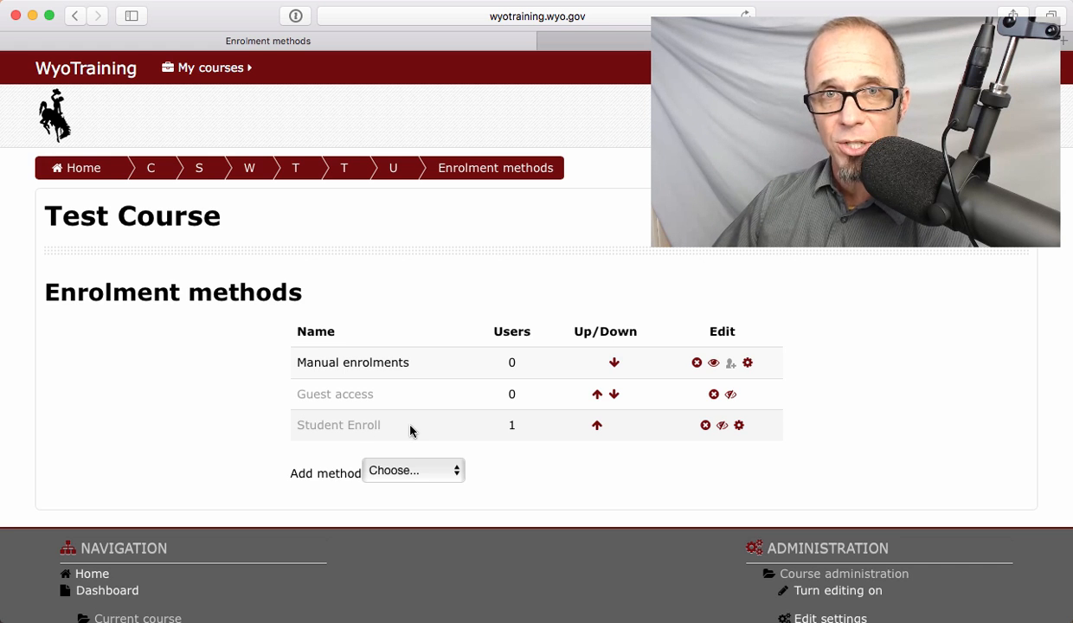
# - Open the settings of the Student Enroll method and review its custom instance name and enrolment permissions
pyautogui.scroll(5, 737, 431)
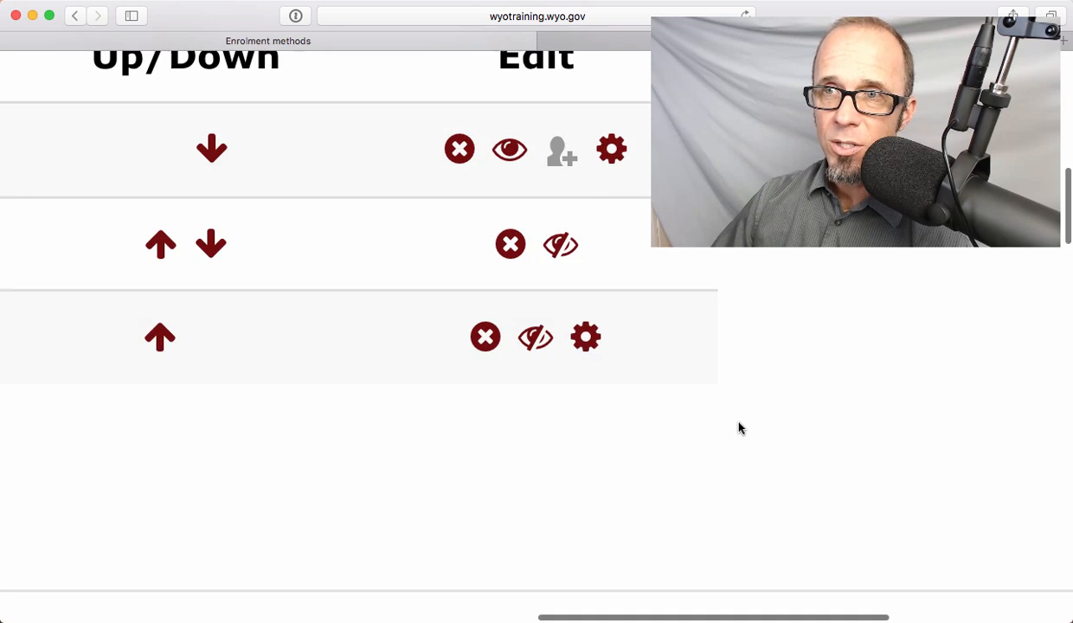
pyautogui.click(586, 338)
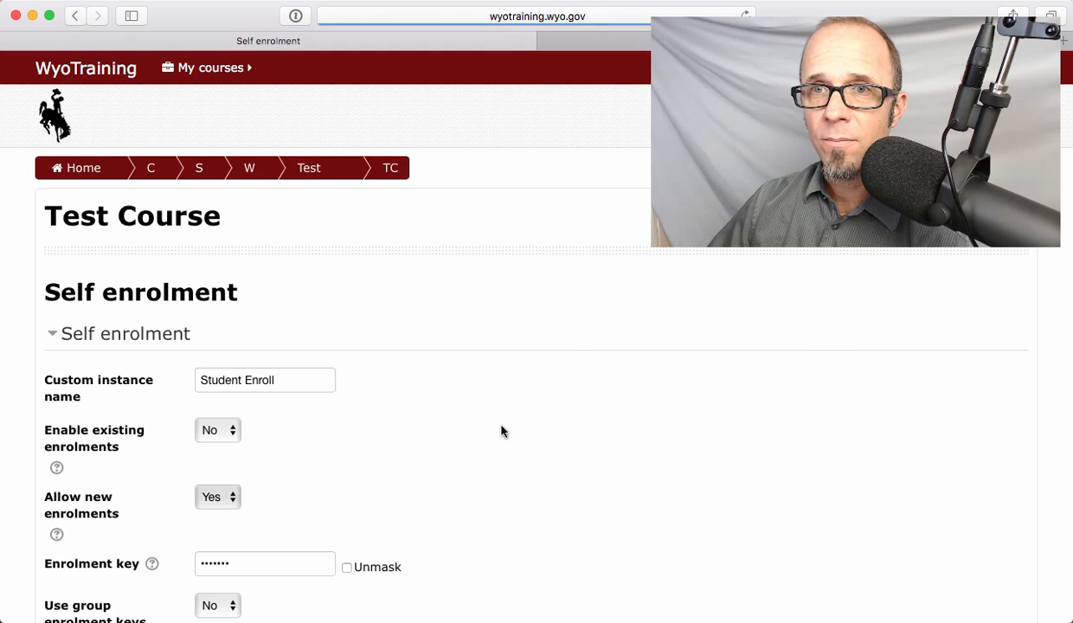
pyautogui.scroll(-3, 500, 419)
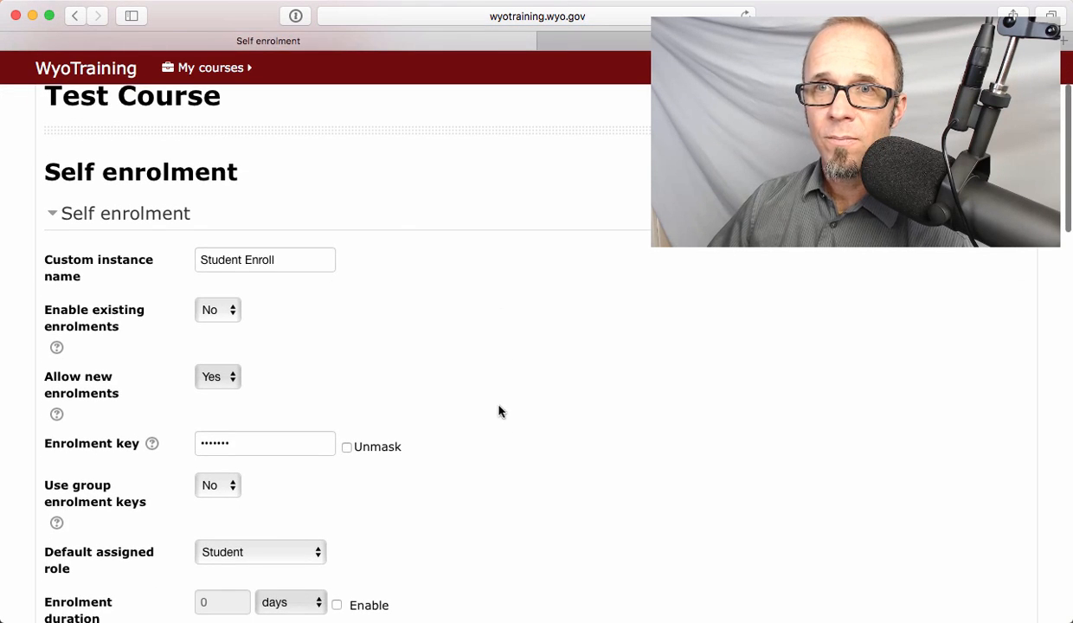
pyautogui.moveTo(282, 259); pyautogui.dragTo(173, 256)
pyautogui.click(295, 264)
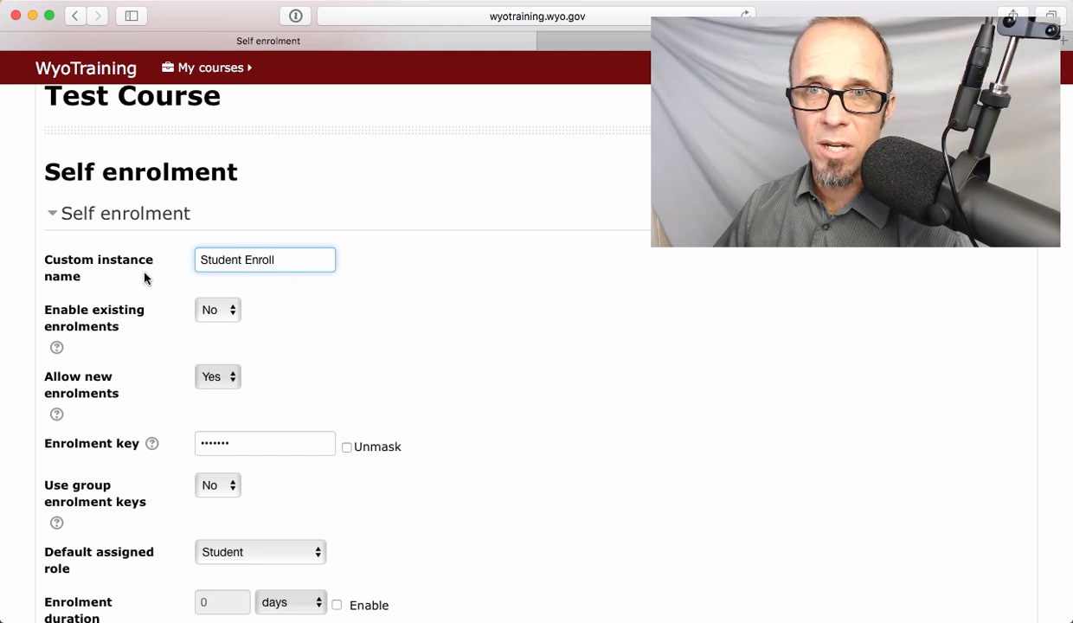
pyautogui.scroll(-1, 248, 374)
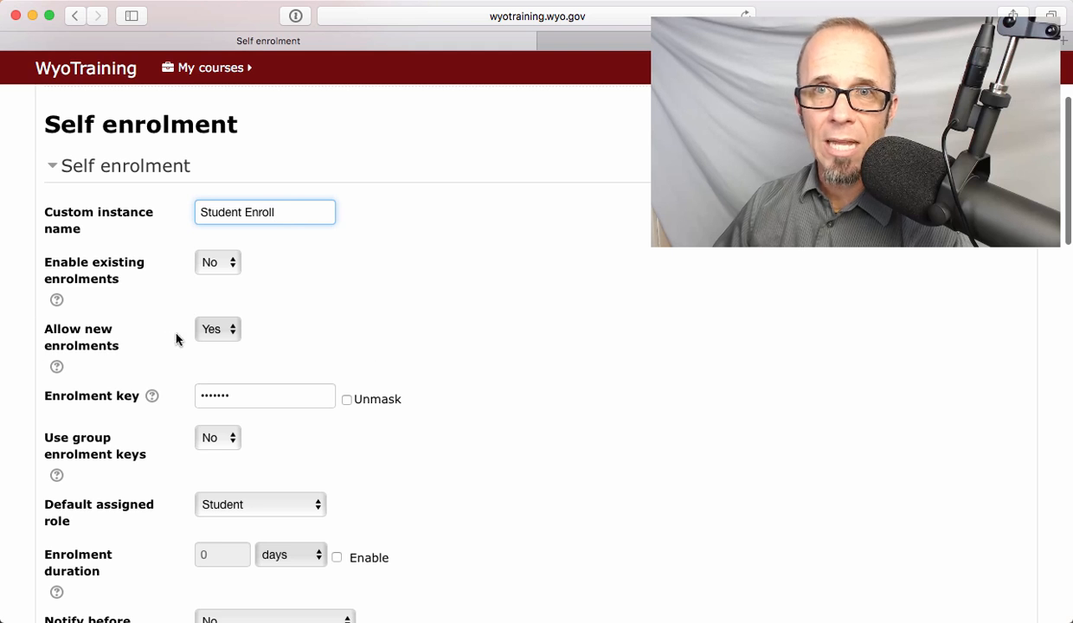
pyautogui.scroll(-2, 261, 312)
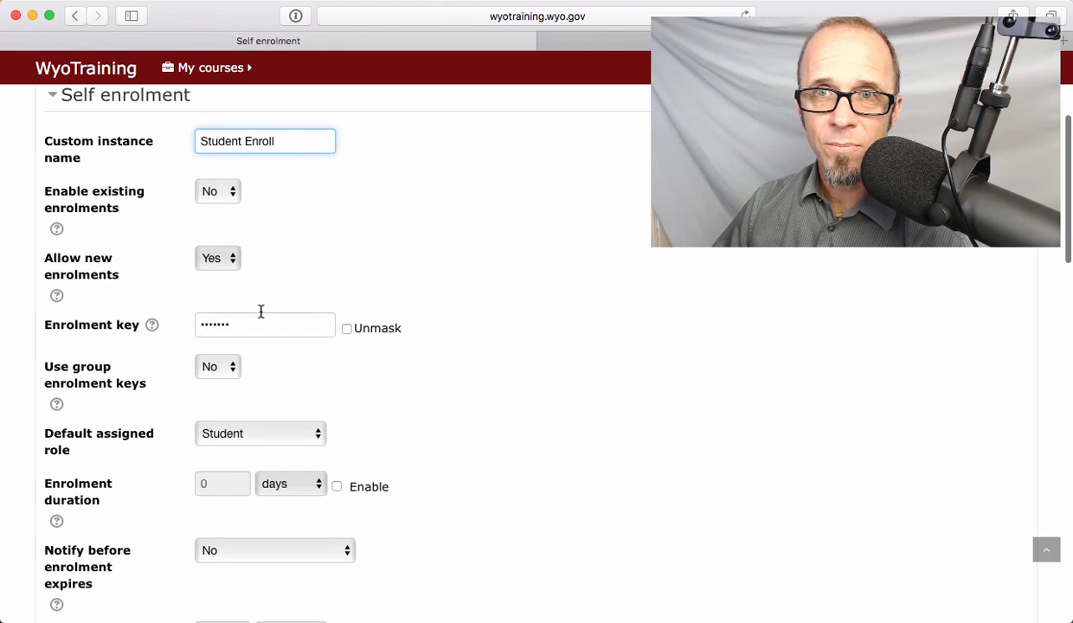
# - Unmask the enrolment key in the self enrolment settings to read it
pyautogui.click(347, 329)
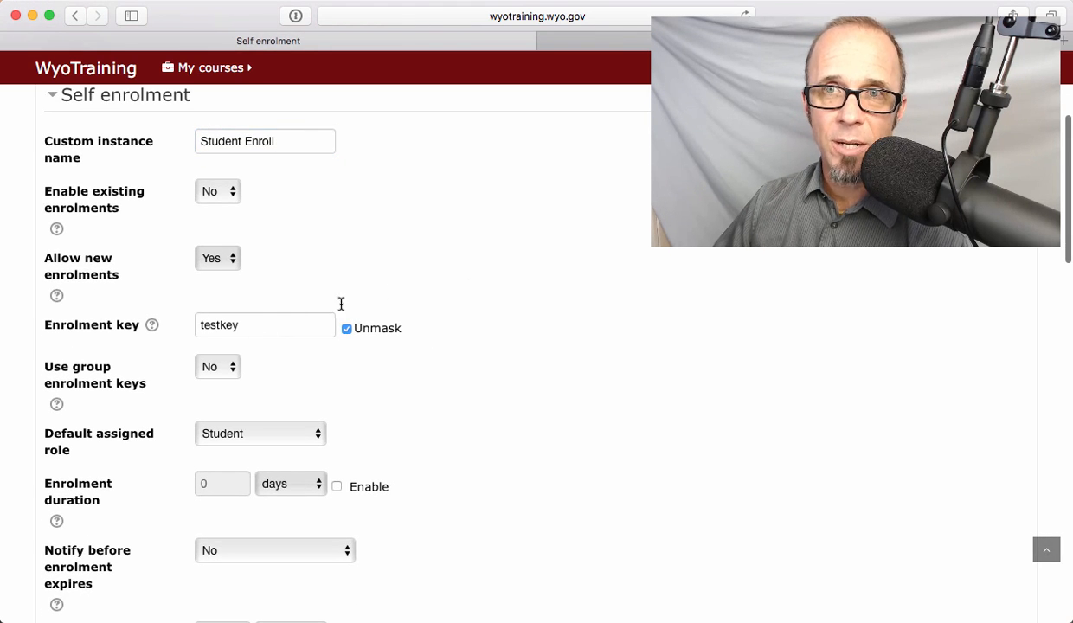
pyautogui.moveTo(251, 325); pyautogui.dragTo(145, 325)
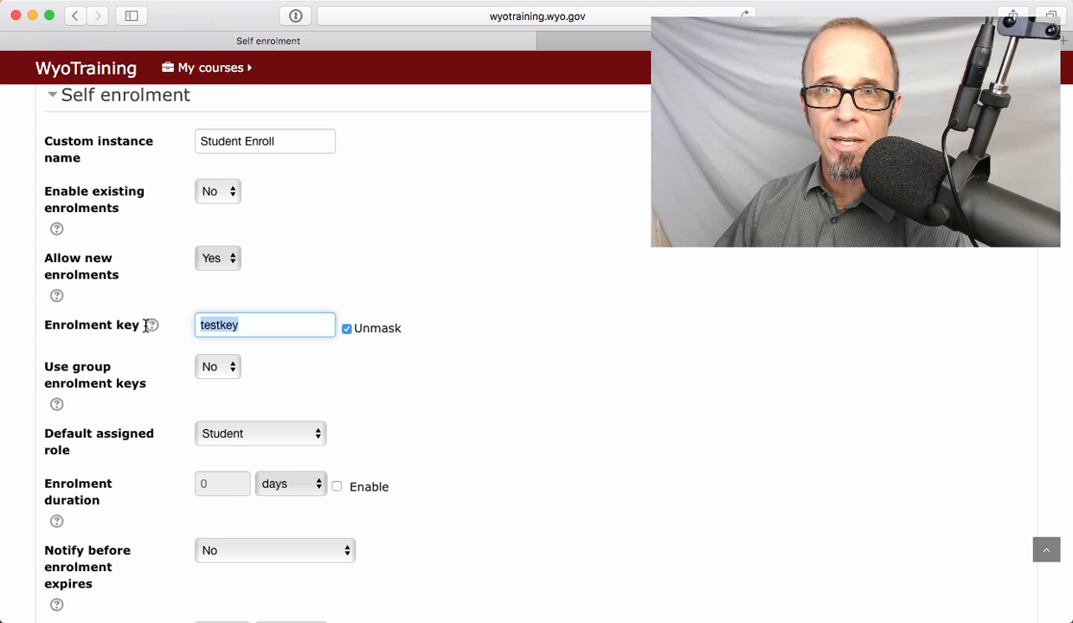
pyautogui.click(282, 327)
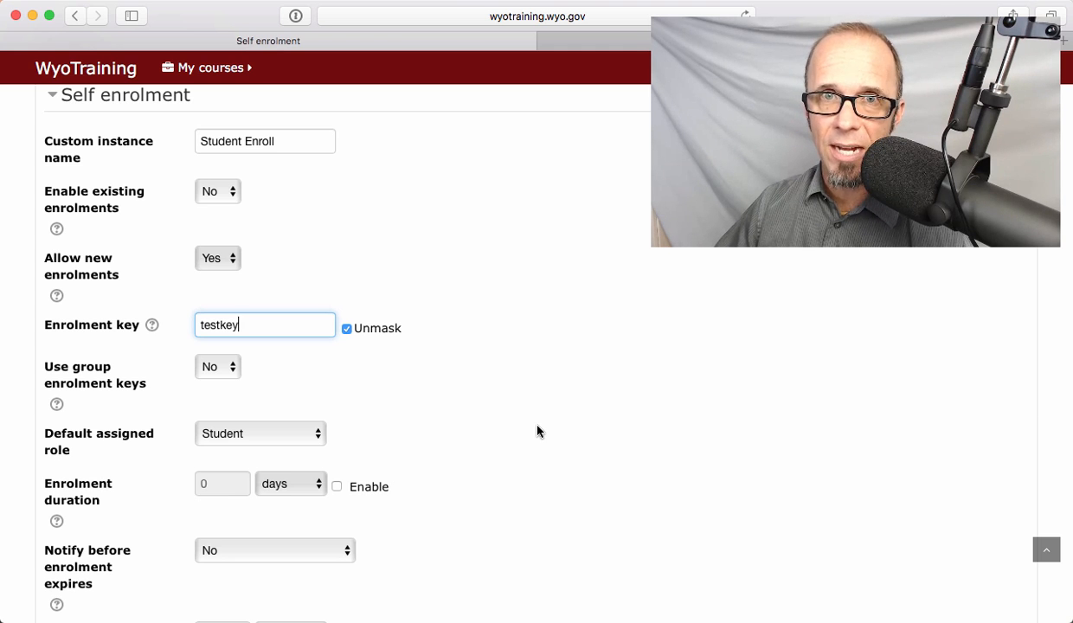
# - Review the enrolment duration, date and user limit options, and switch the course welcome message on and back off
pyautogui.scroll(-5, 589, 480)
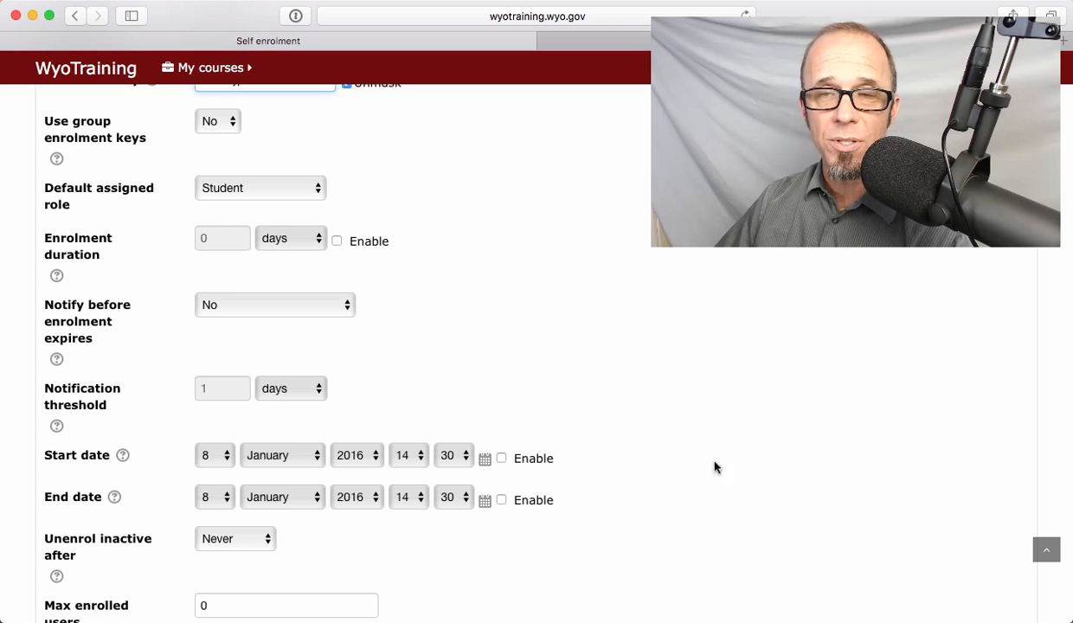
pyautogui.scroll(-5, 713, 442)
pyautogui.scroll(-5, 711, 459)
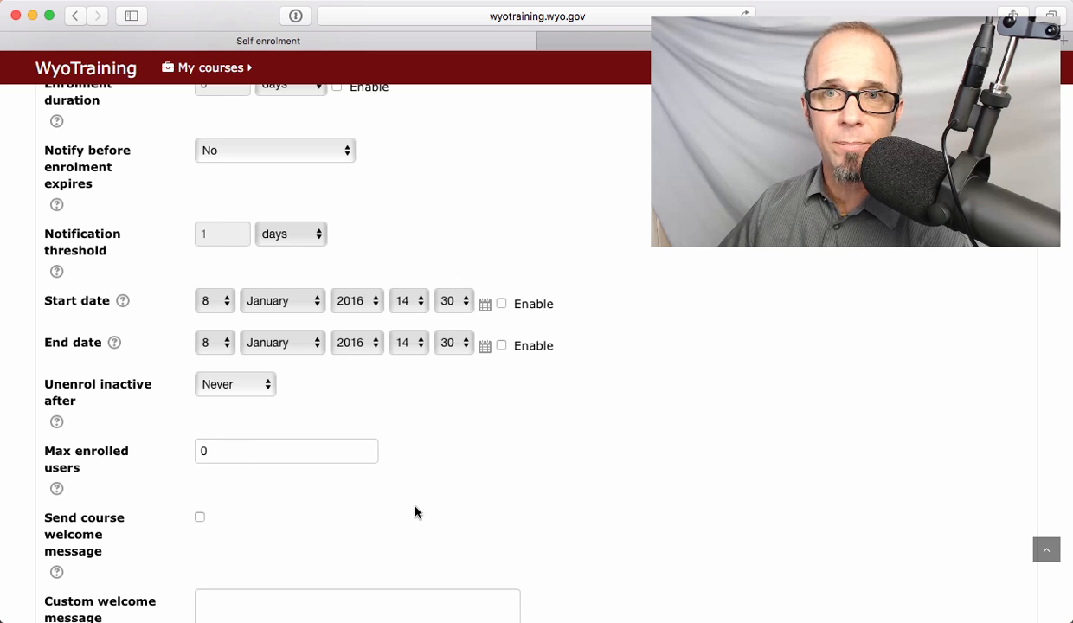
pyautogui.scroll(-3, 414, 513)
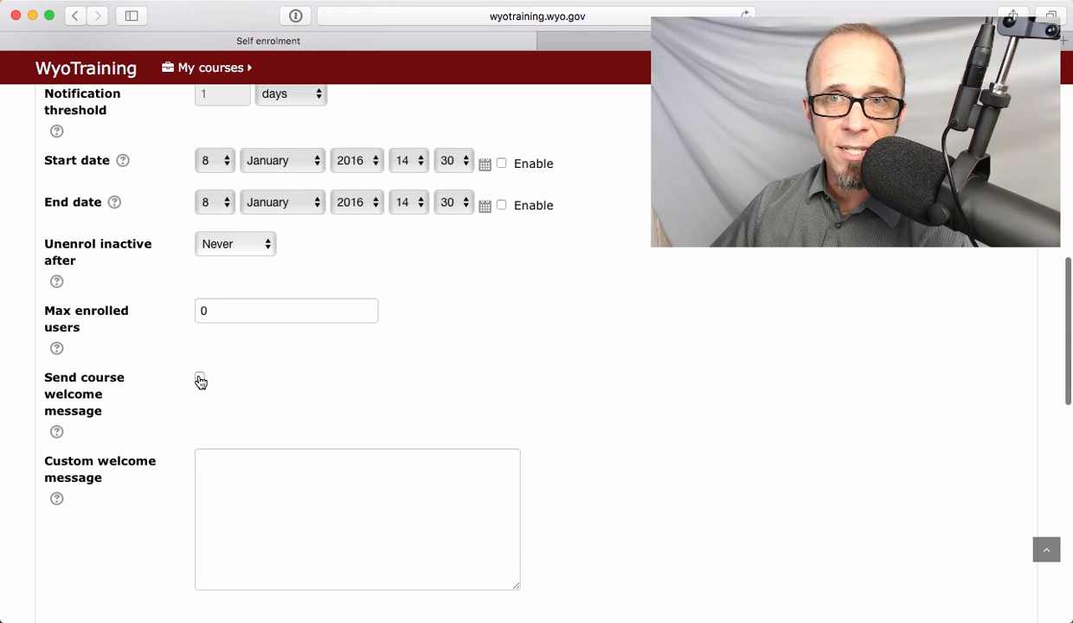
pyautogui.click(200, 380)
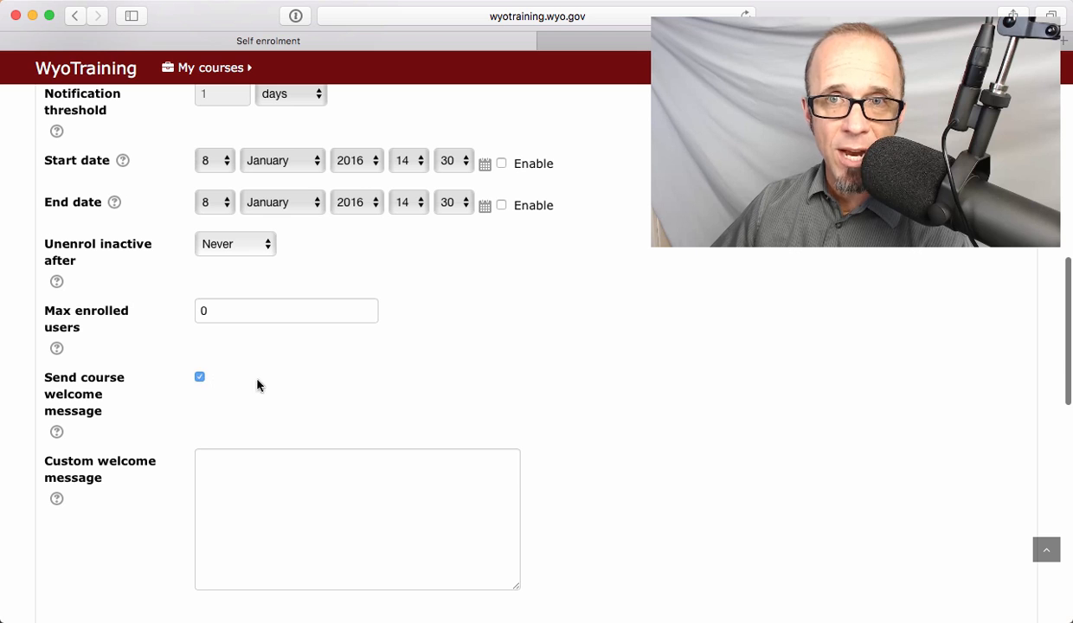
pyautogui.click(200, 378)
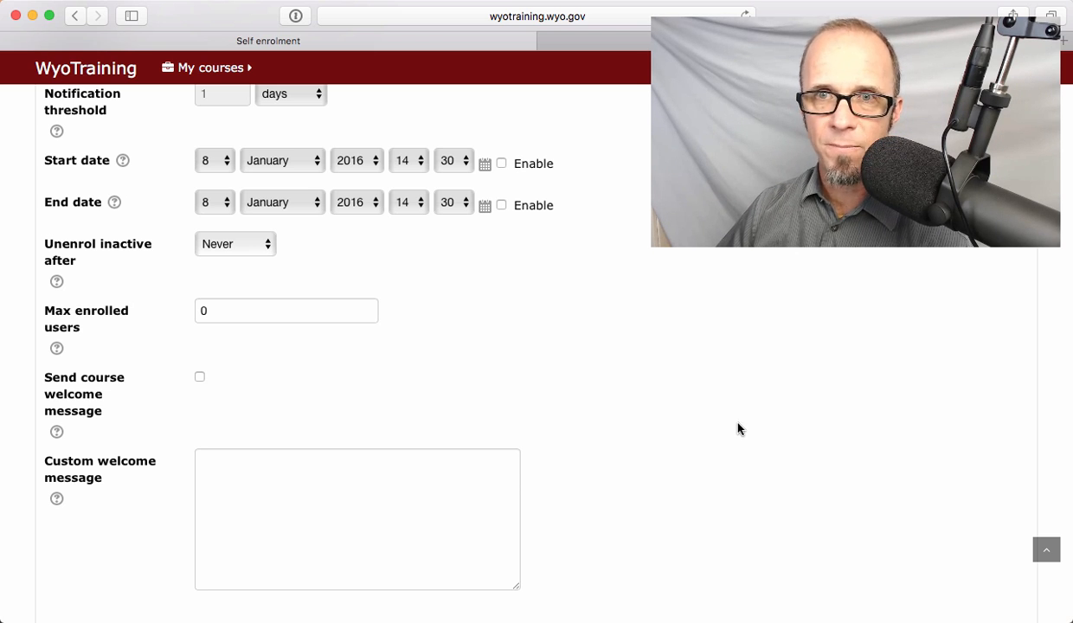
# - Look over the whole self enrolment form once more and save the Student Enroll settings
pyautogui.scroll(-3, 662, 437)
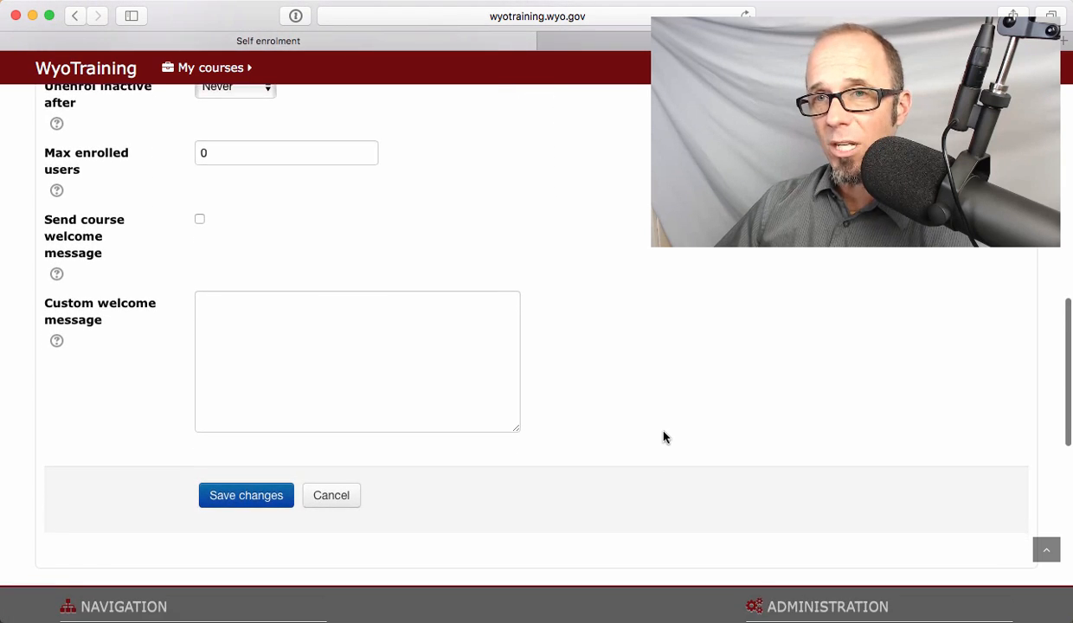
pyautogui.scroll(-2, 664, 436)
pyautogui.scroll(5, 663, 424)
pyautogui.scroll(10, 662, 419)
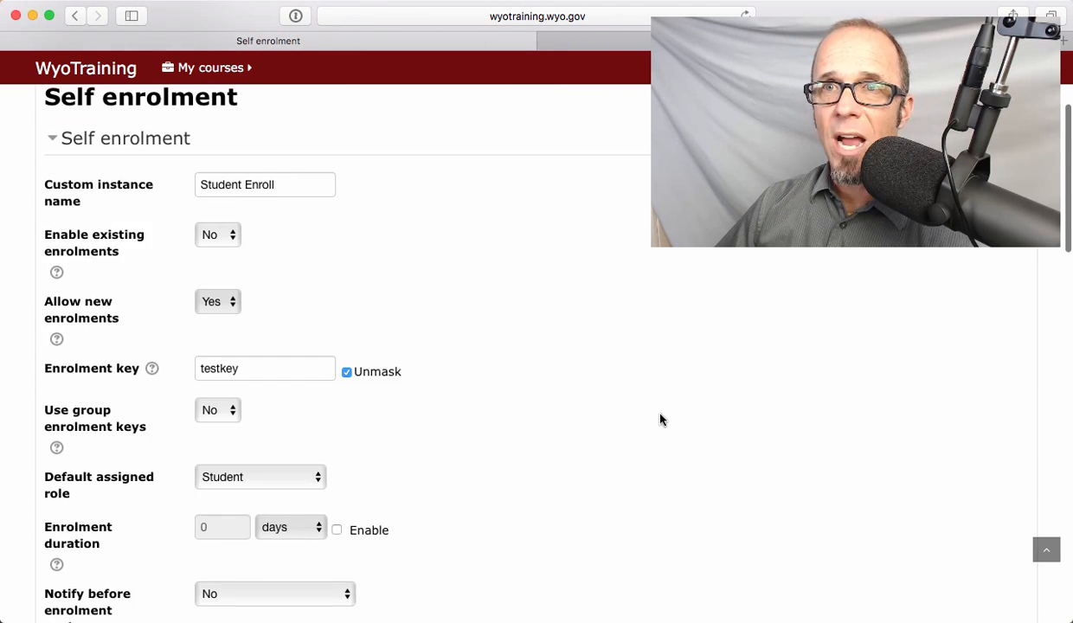
pyautogui.scroll(-14, 661, 418)
pyautogui.scroll(-4, 659, 423)
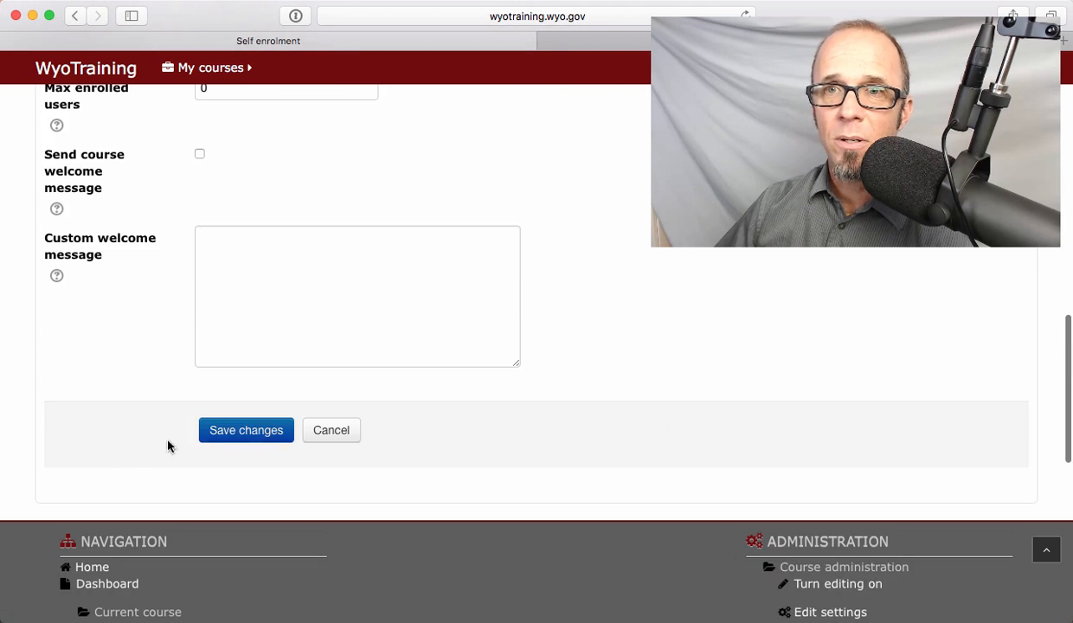
pyautogui.click(235, 431)
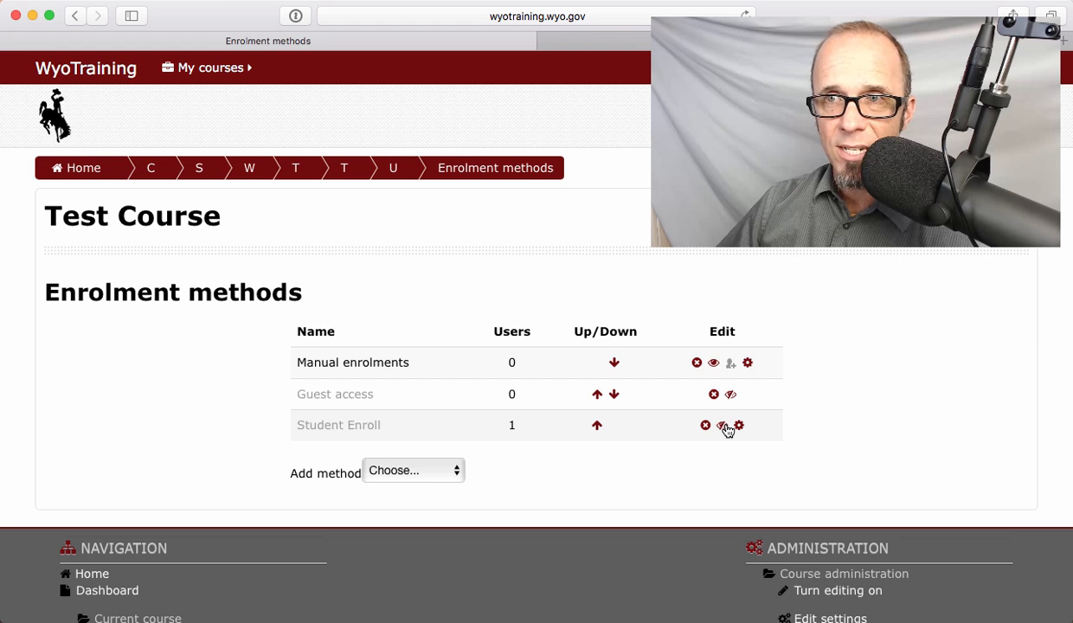
# - Enable the Student Enroll and Guest access enrolment methods for the course
pyautogui.scroll(5, 727, 430)
pyautogui.scroll(2, 541, 253)
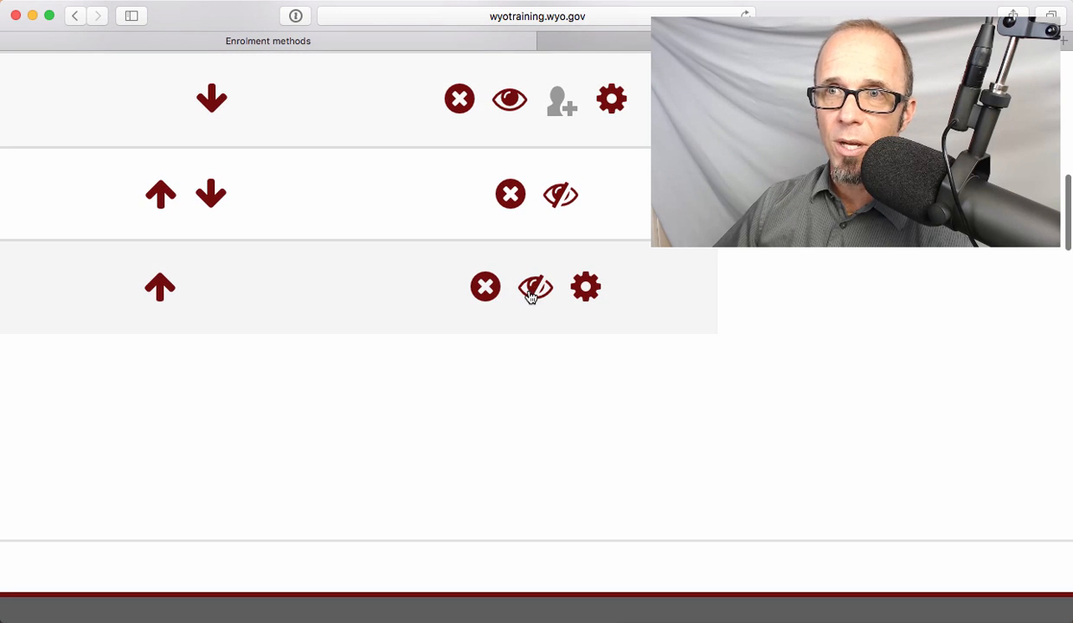
pyautogui.click(531, 293)
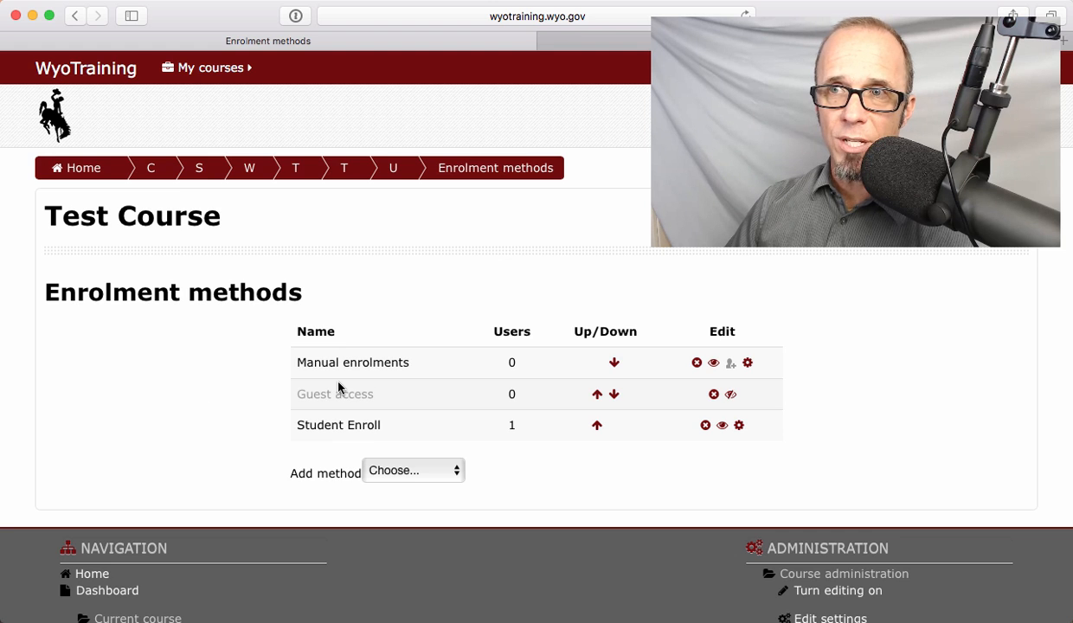
pyautogui.click(731, 396)
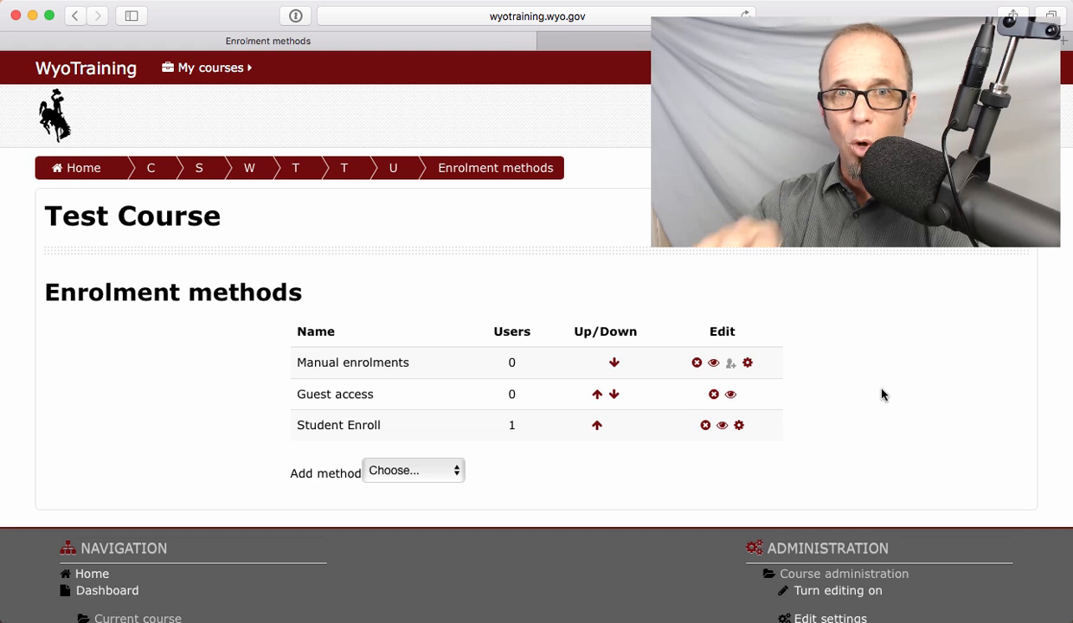
# - Open the edit settings page of the Test Course from the course administration
pyautogui.scroll(-5, 877, 419)
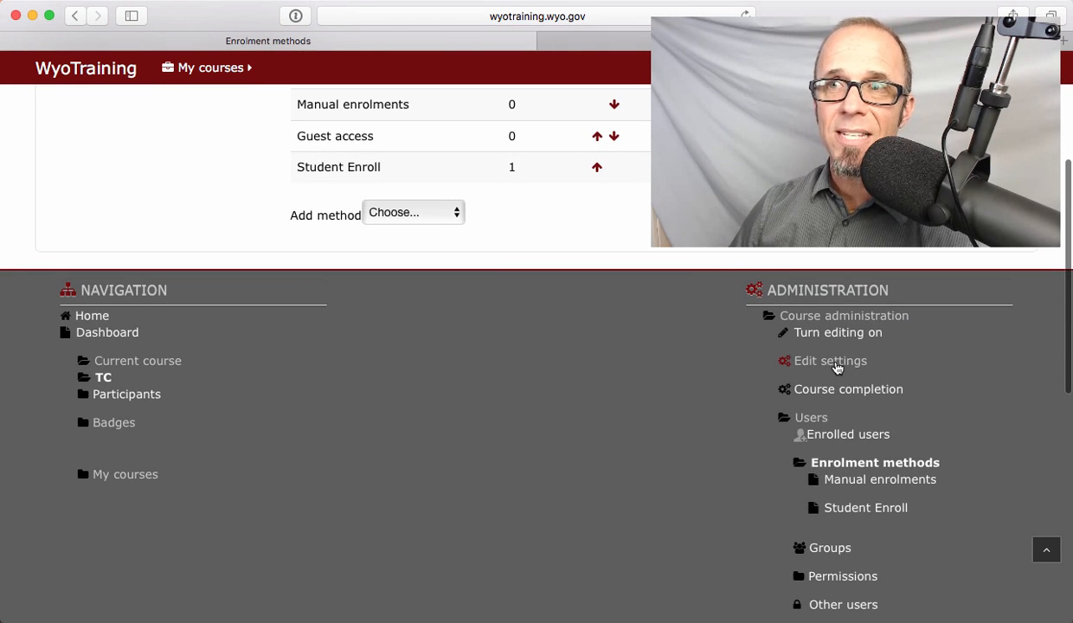
pyautogui.scroll(4, 559, 453)
pyautogui.scroll(2, 560, 453)
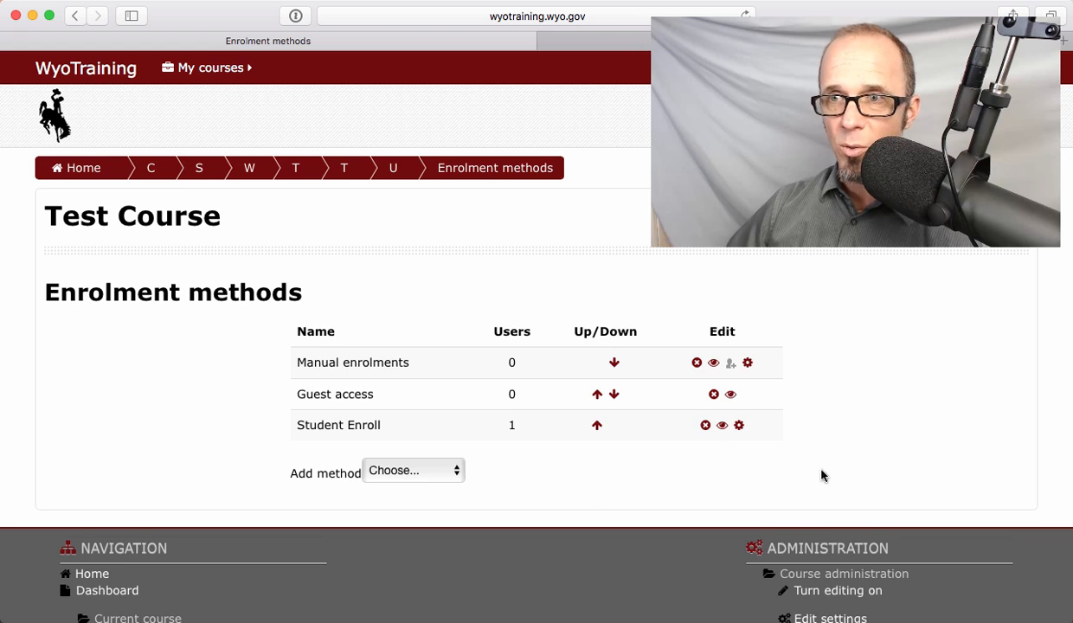
pyautogui.scroll(-4, 821, 471)
pyautogui.click(847, 458)
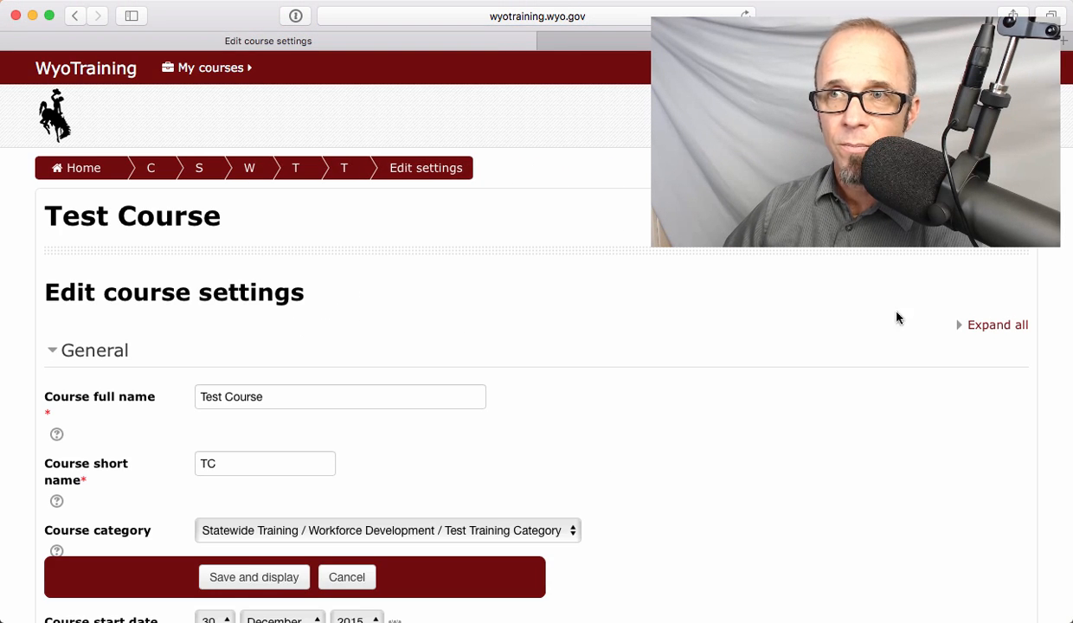
# - Expand all sections of the course settings and unmask the guest access password
pyautogui.click(985, 327)
pyautogui.scroll(-15, 642, 472)
pyautogui.scroll(-20, 641, 466)
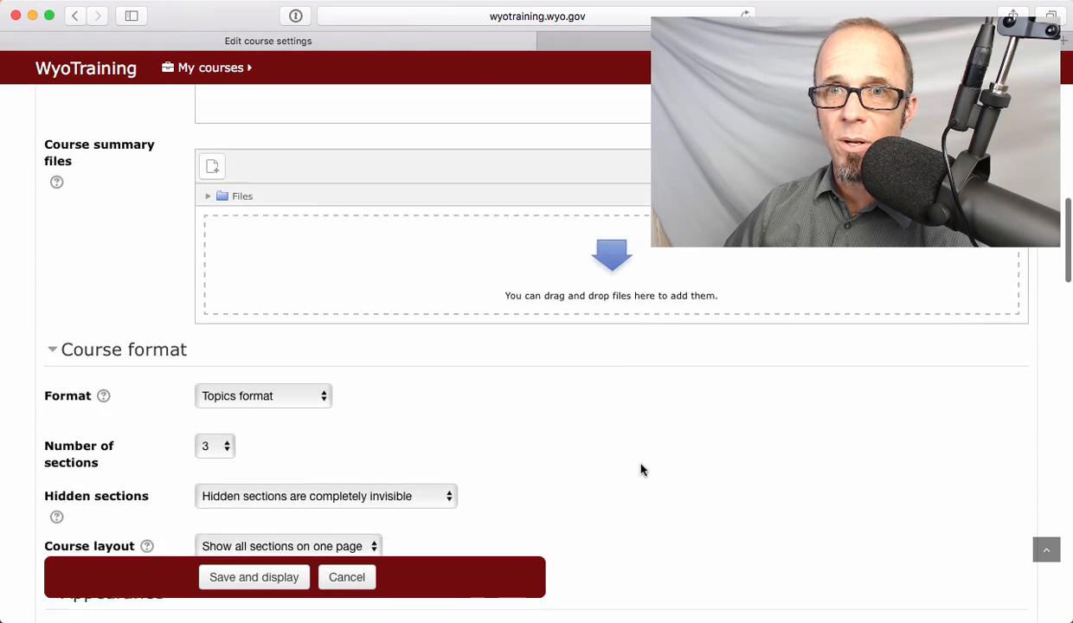
pyautogui.scroll(-5, 641, 470)
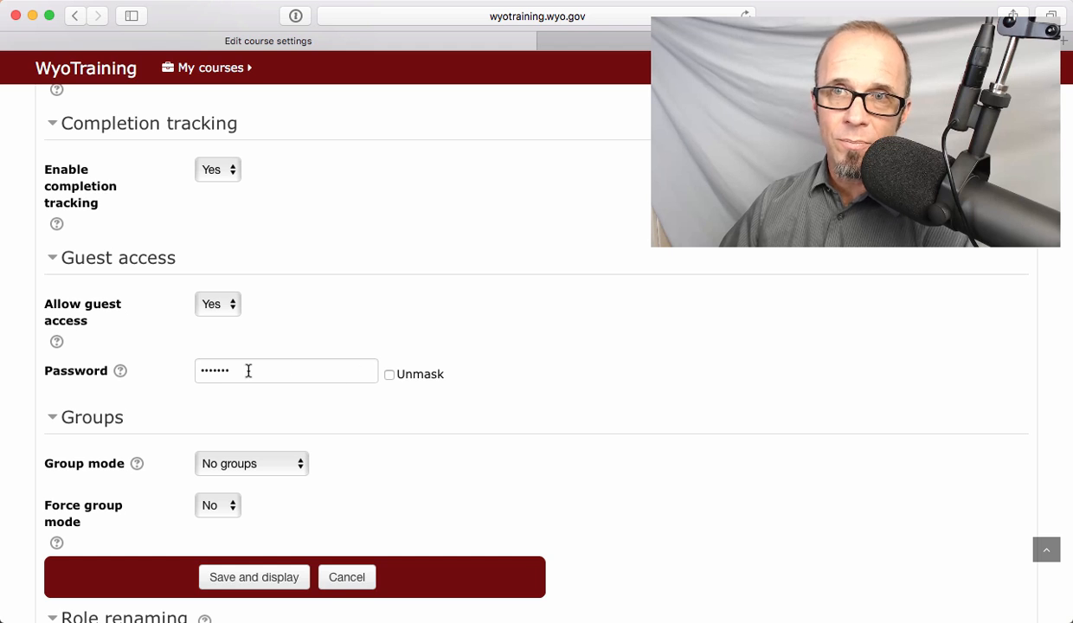
pyautogui.moveTo(243, 370); pyautogui.dragTo(169, 372)
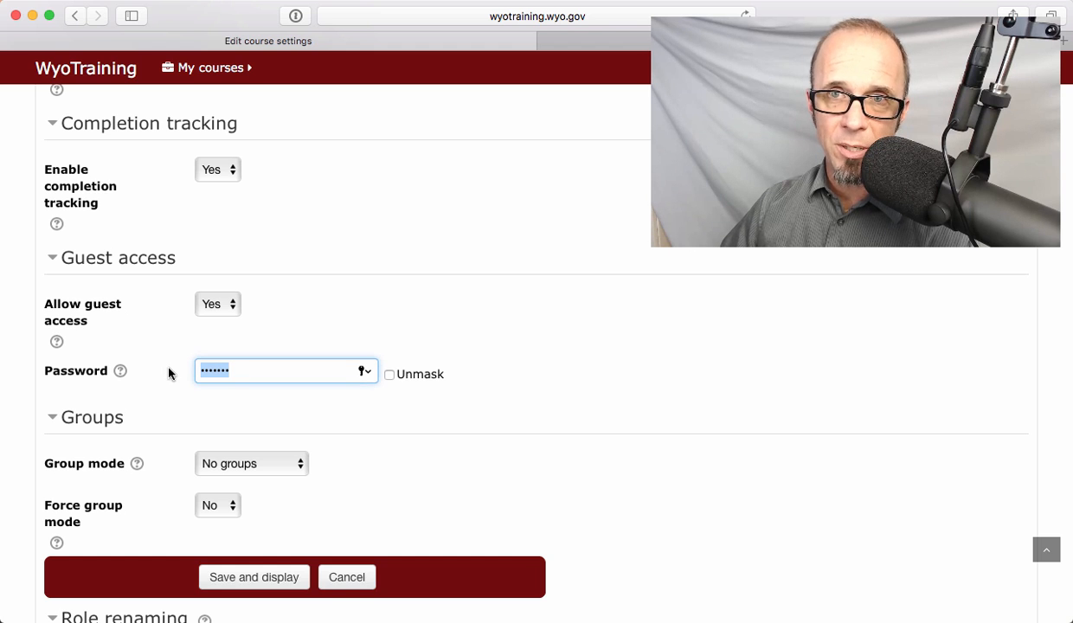
pyautogui.click(389, 374)
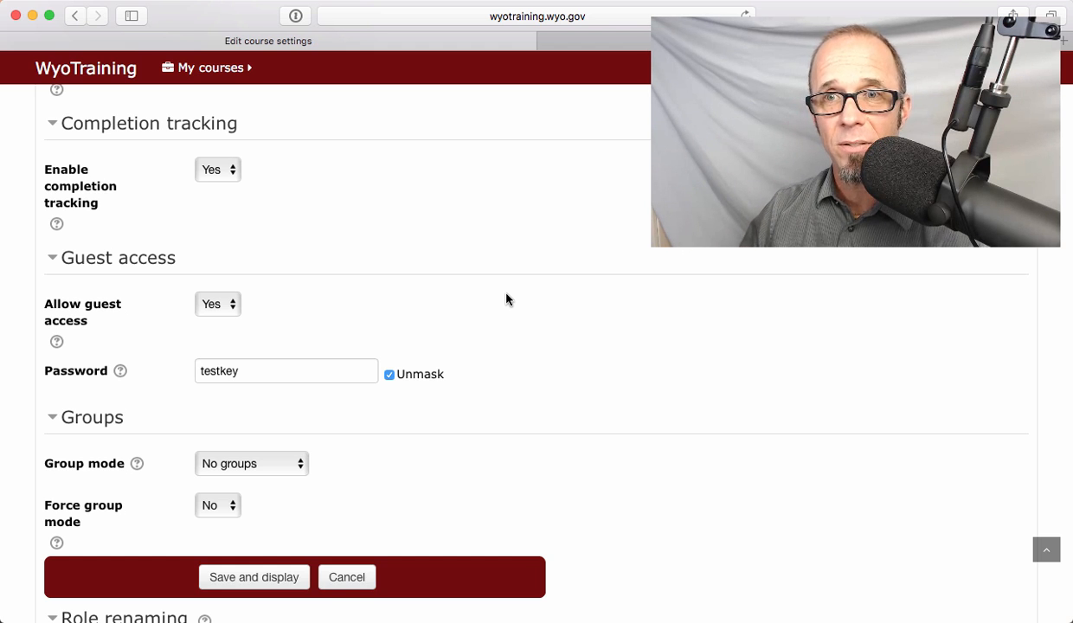
# - Save and display the course settings, and open the enrolment methods under the course's user administration
pyautogui.click(264, 578)
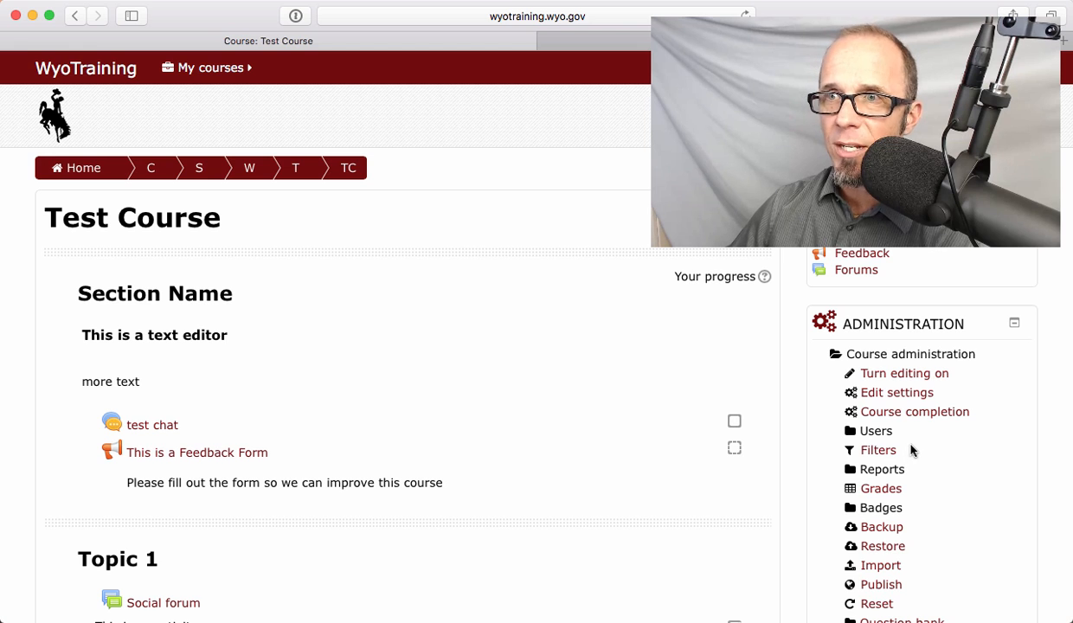
pyautogui.click(876, 431)
pyautogui.click(956, 473)
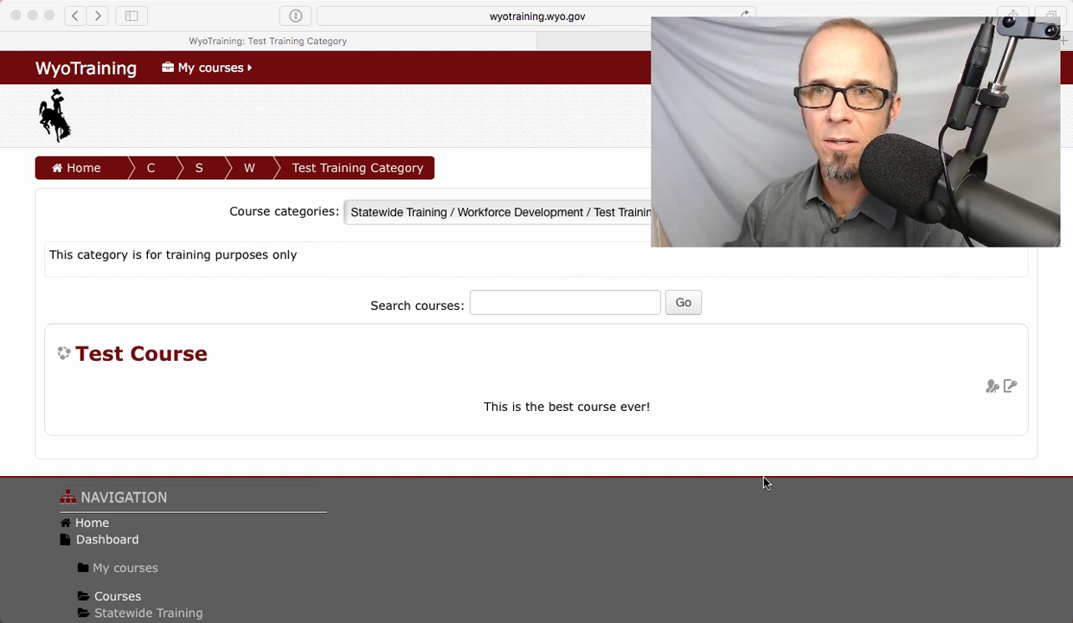
# - Open the Test Course from the Test Training Category and review its Guest access and Student Enroll options
pyautogui.click(182, 358)
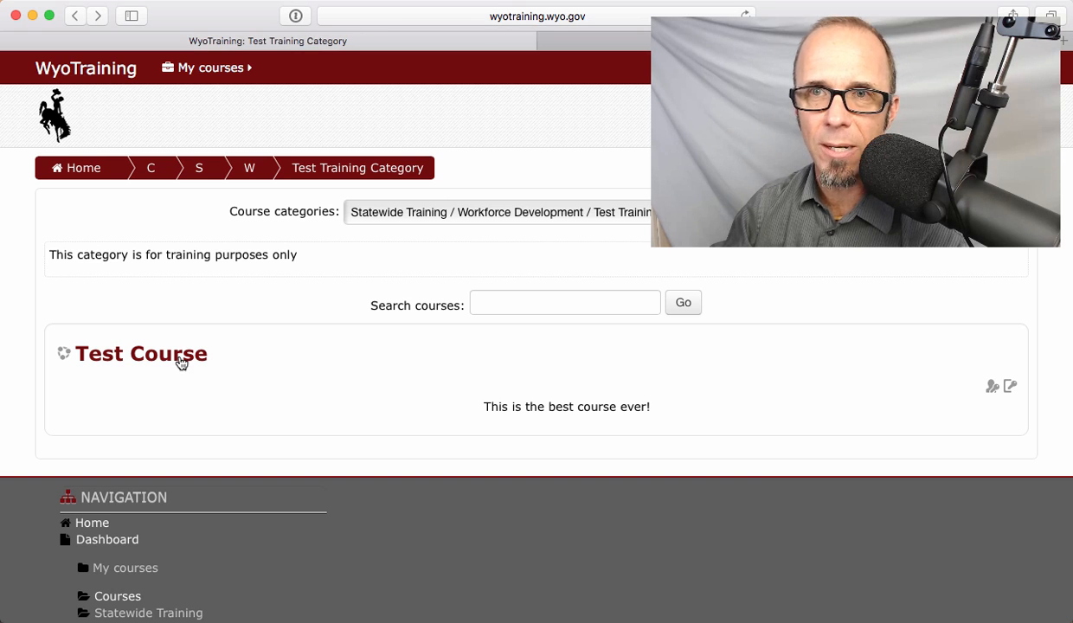
pyautogui.scroll(-4, 693, 482)
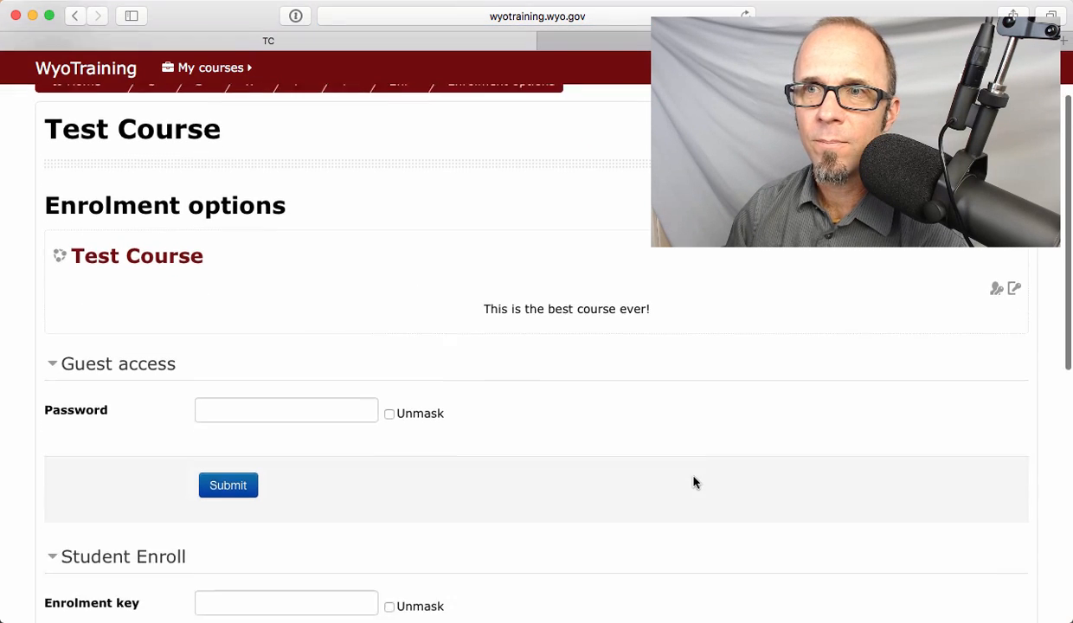
pyautogui.scroll(4, 539, 372)
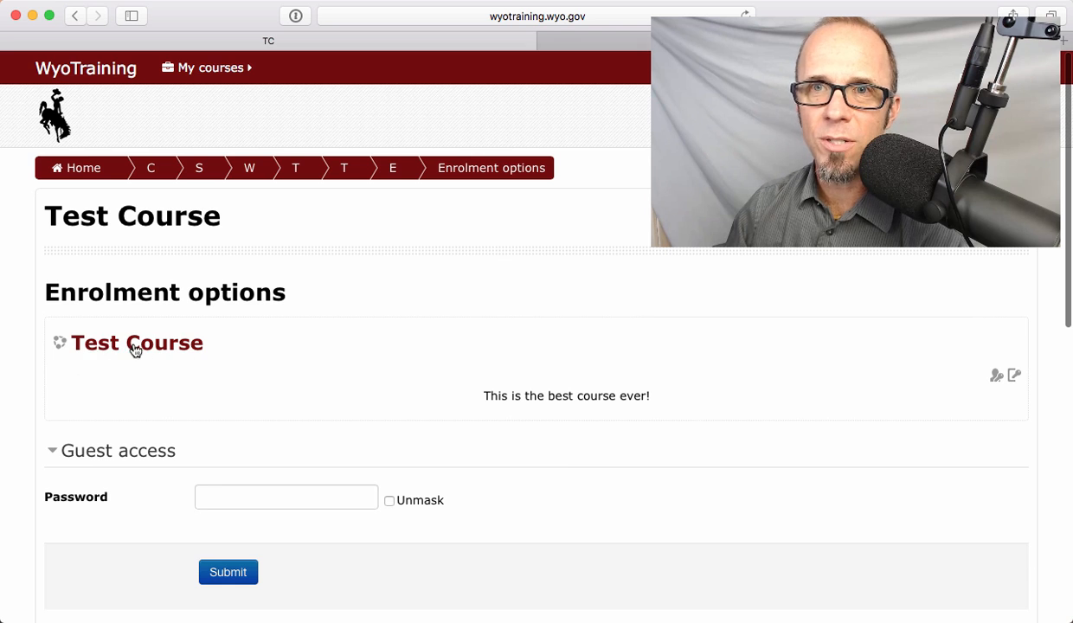
pyautogui.scroll(-5, 560, 459)
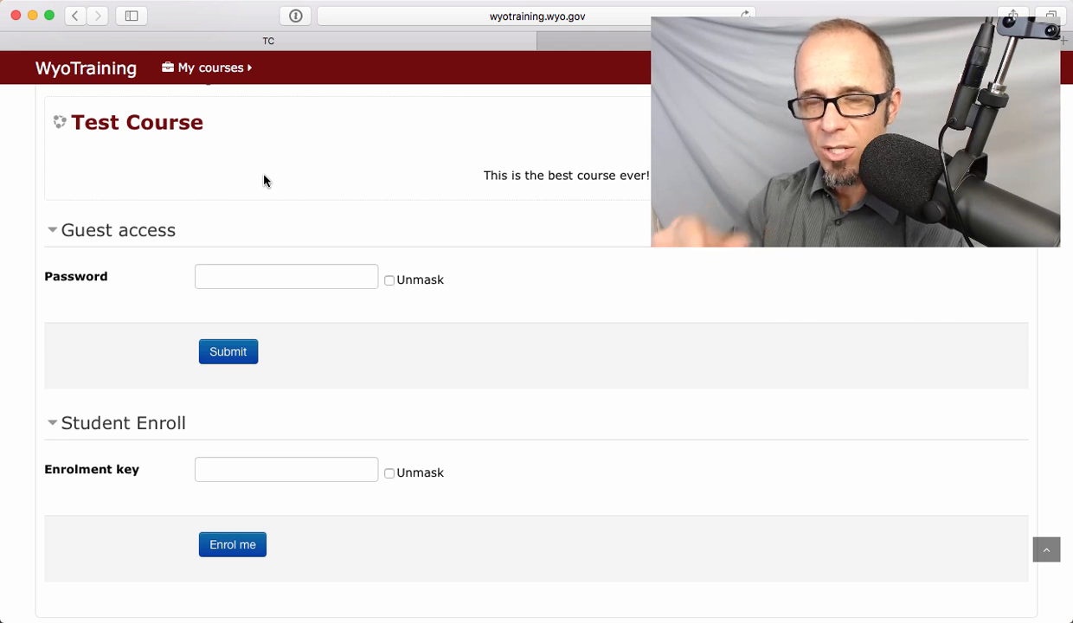
# - Enter the enrolment key under Student Enroll, enrol in the Test Course, and look over the course page
pyautogui.click(250, 468)
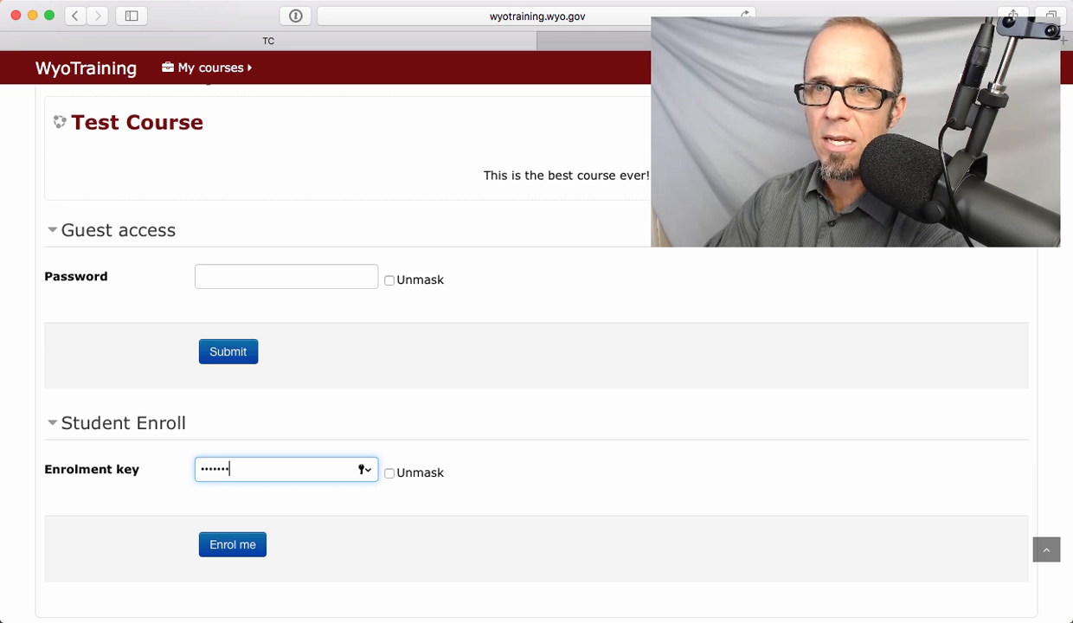
pyautogui.click(222, 550)
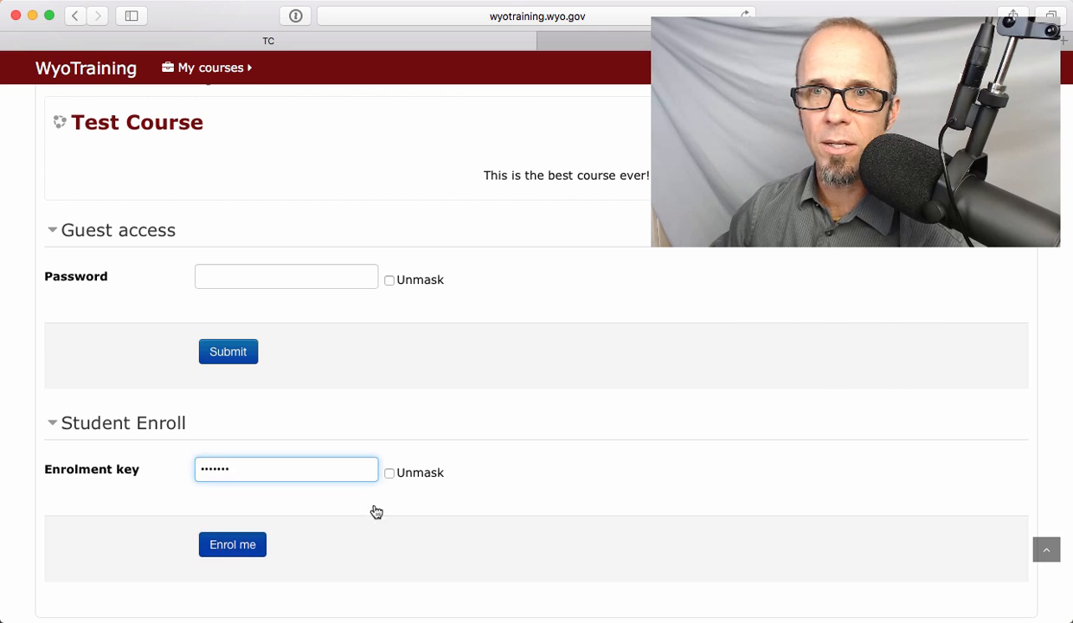
pyautogui.click(874, 304)
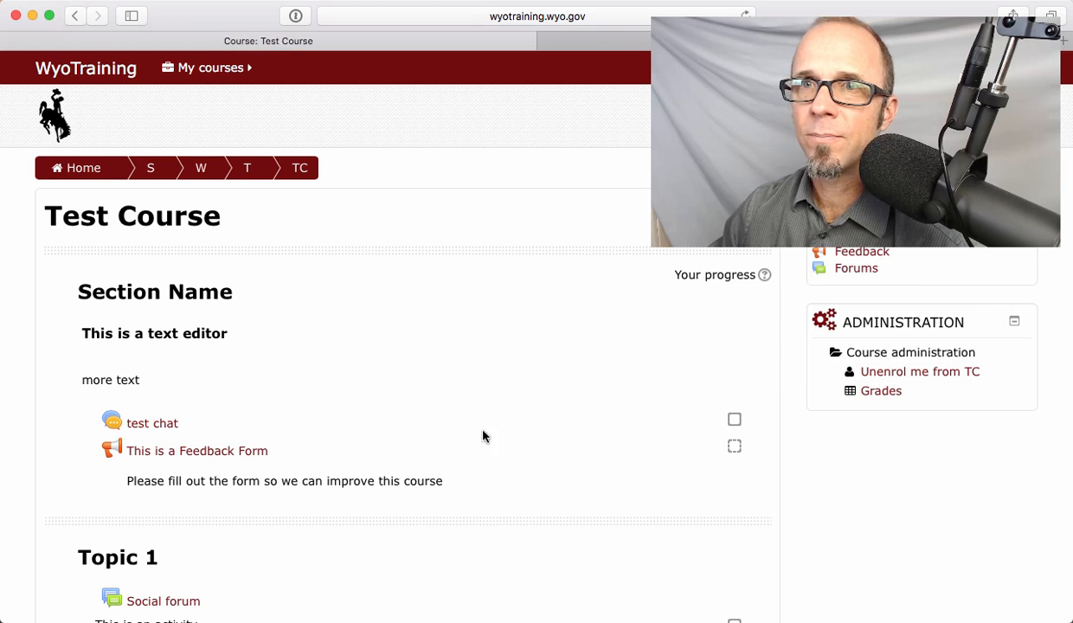
pyautogui.scroll(-20, 381, 405)
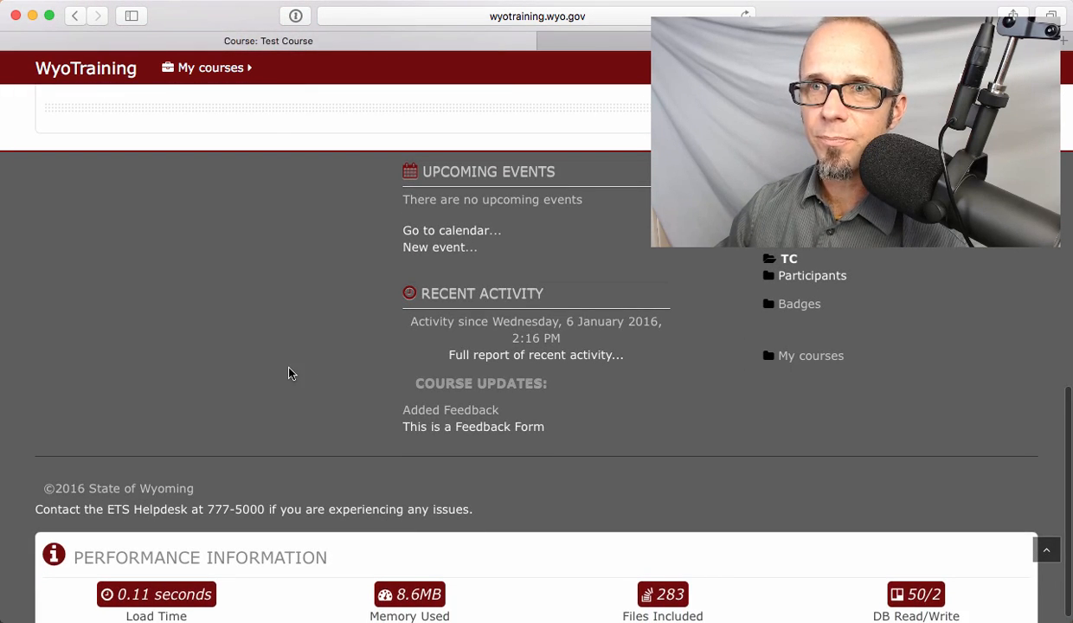
pyautogui.scroll(20, 304, 281)
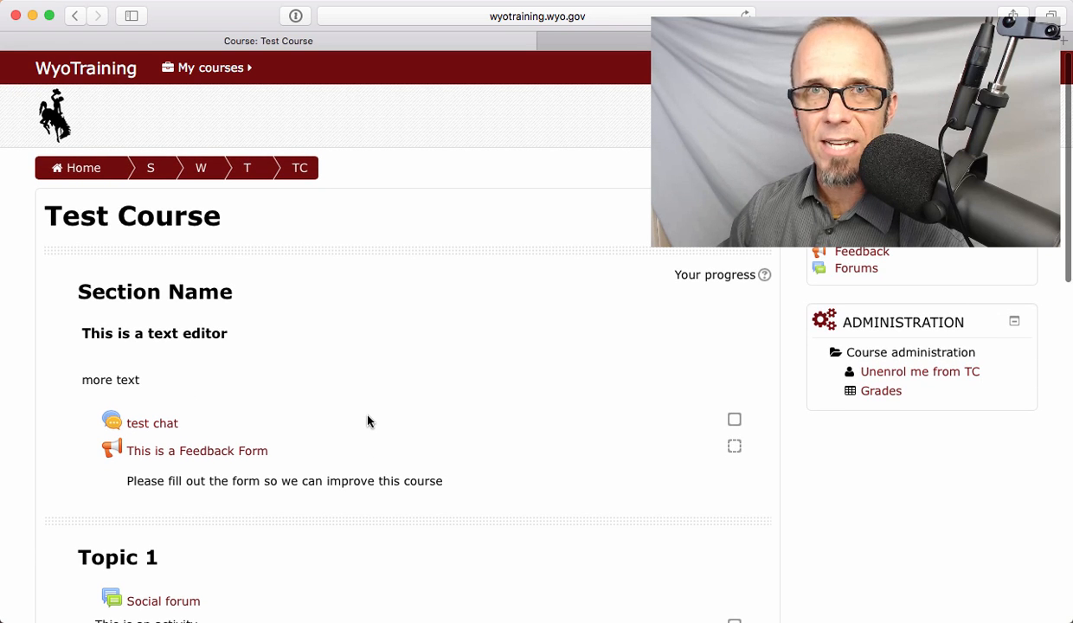